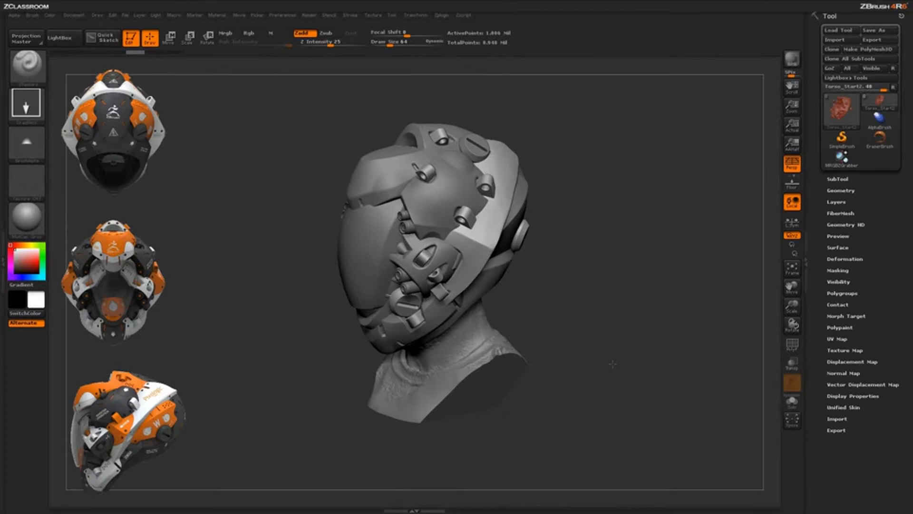
Examine the helmeted bust from the front and side to see its sculpted detail
drag(613, 364, 606, 356)
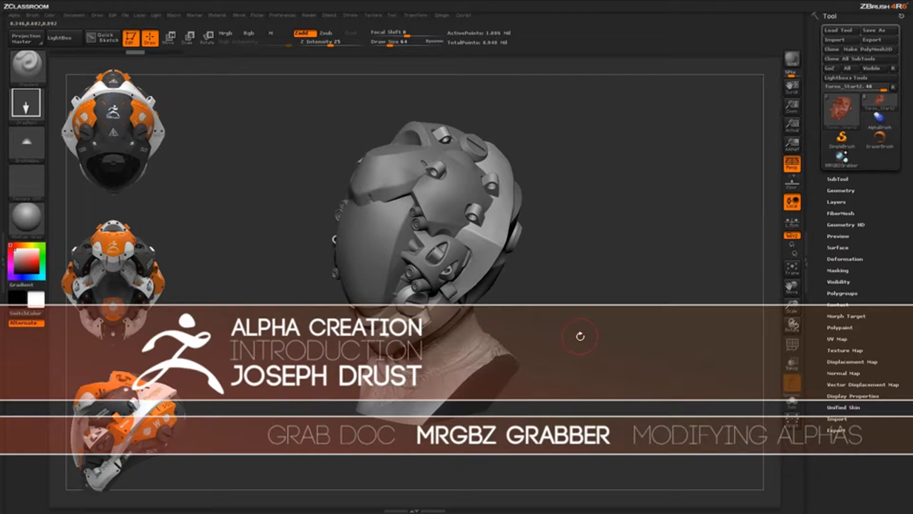
drag(585, 342, 470, 224)
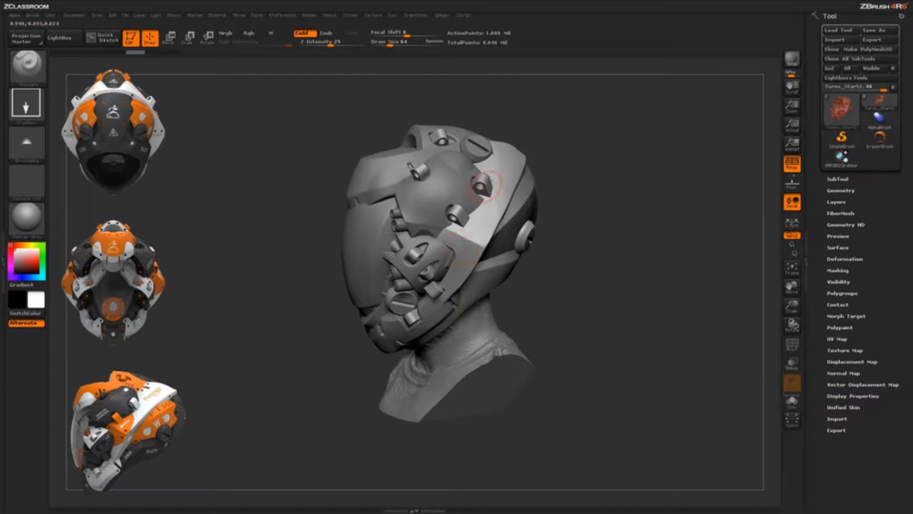
mouse_move(573, 250)
mouse_down()
mouse_move(589, 250)
mouse_move(577, 266)
mouse_up()
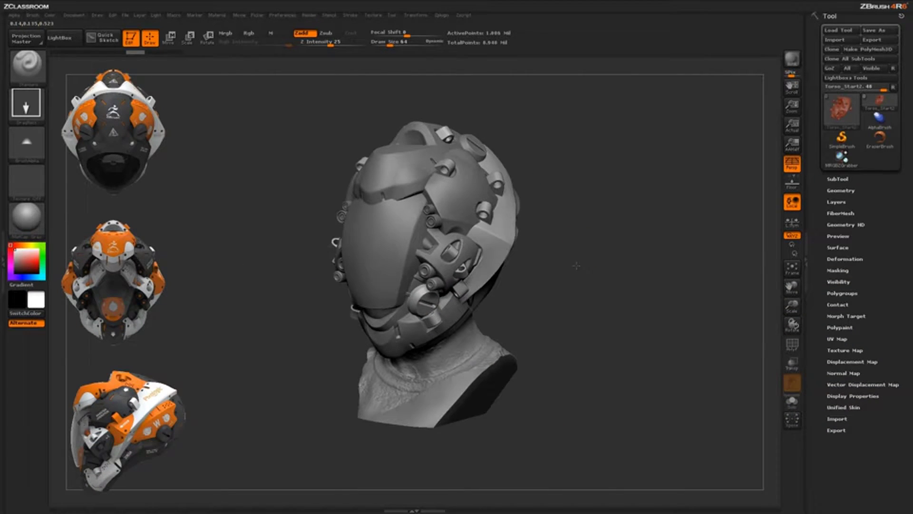
drag(580, 314, 558, 311)
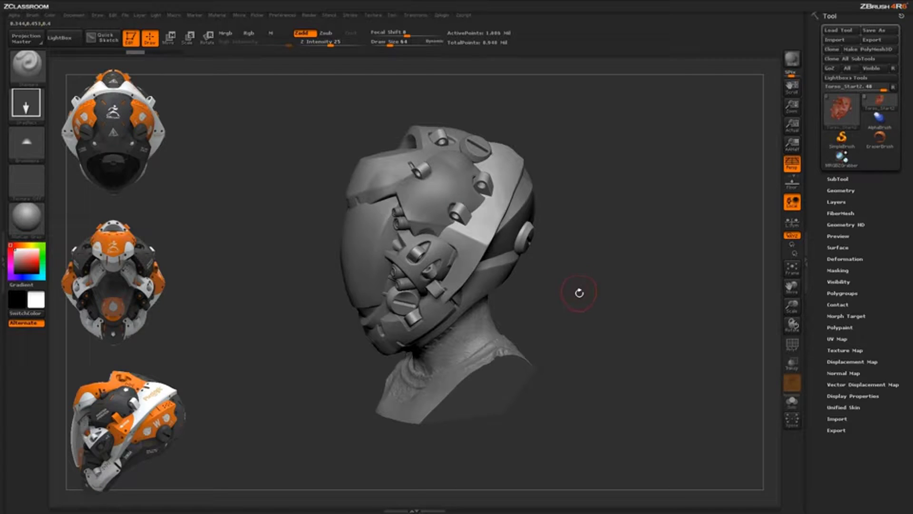
mouse_move(601, 300)
mouse_down()
mouse_move(587, 301)
mouse_move(628, 300)
mouse_move(575, 298)
mouse_up()
mouse_move(44, 147)
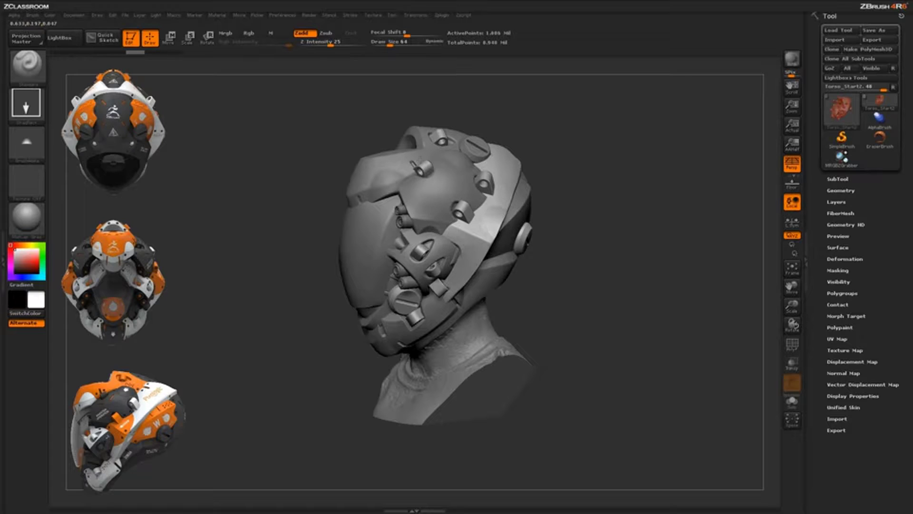
mouse_move(603, 249)
mouse_down()
mouse_move(527, 221)
mouse_move(644, 266)
mouse_move(625, 279)
mouse_move(592, 269)
mouse_up()
mouse_move(29, 145)
drag(563, 247, 527, 139)
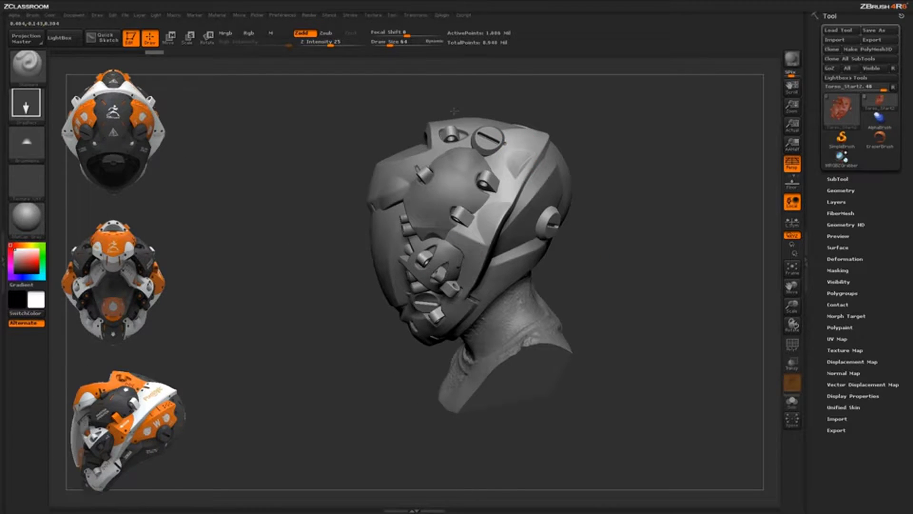
mouse_move(579, 138)
mouse_down()
mouse_move(627, 200)
mouse_move(630, 280)
mouse_move(613, 278)
mouse_move(602, 314)
mouse_move(598, 308)
mouse_up()
Turn off perspective and switch the active tool to a Sphere3D primitive
key(p)
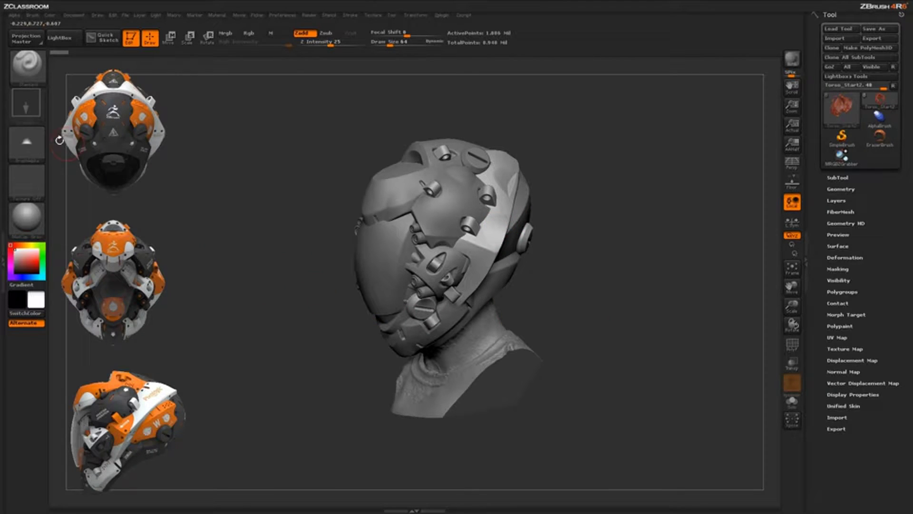
mouse_move(33, 152)
click(882, 102)
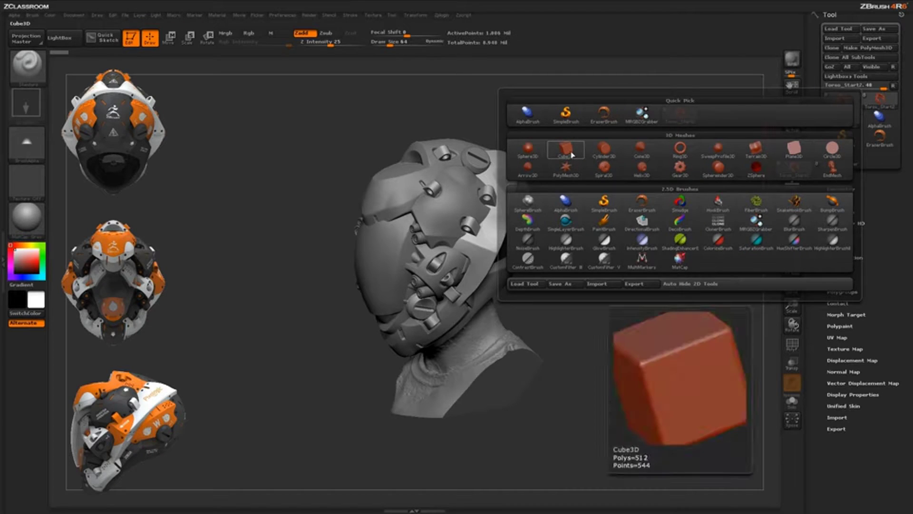
click(543, 153)
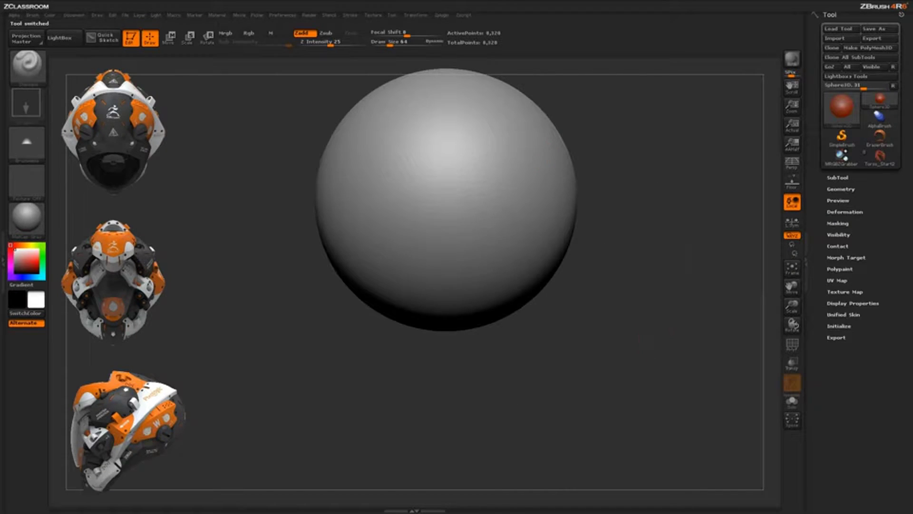
alt+drag(664, 312, 624, 351)
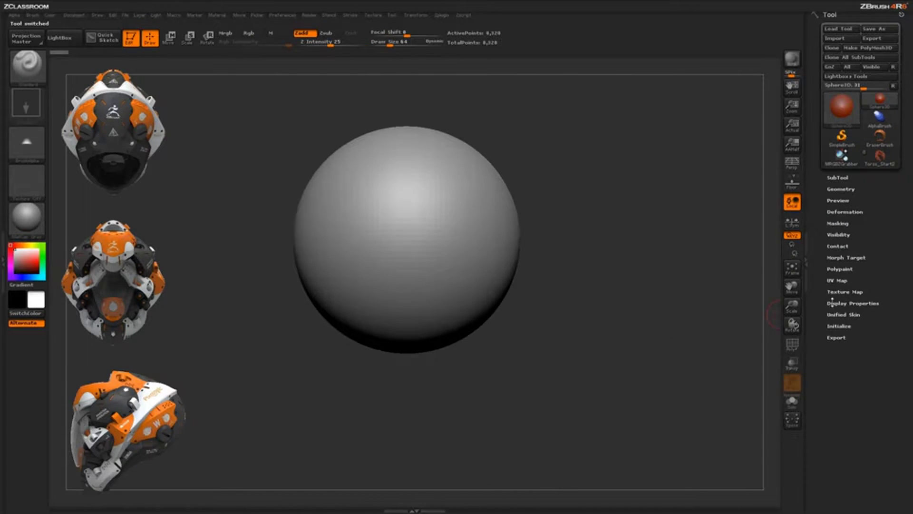
Set the sphere's initial coverage to 180 to reduce it to a half-sphere
click(835, 326)
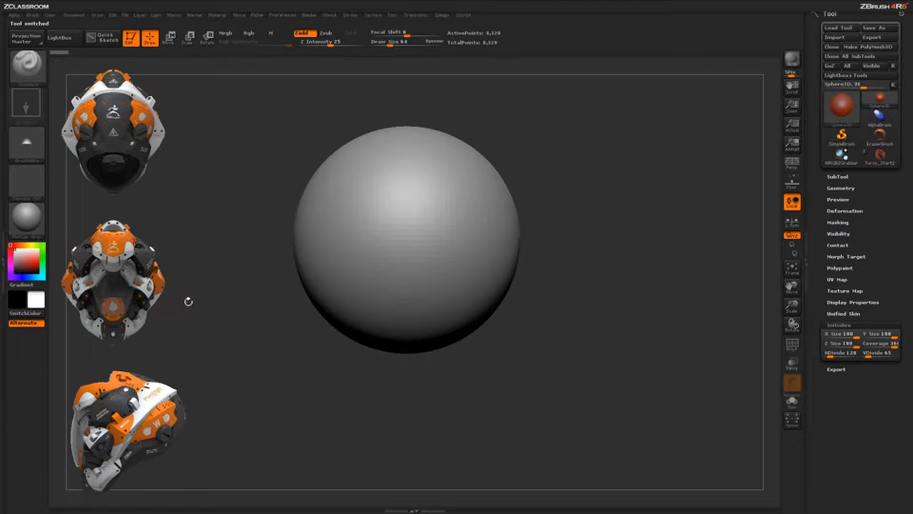
click(879, 345)
drag(886, 343, 882, 347)
text(180)
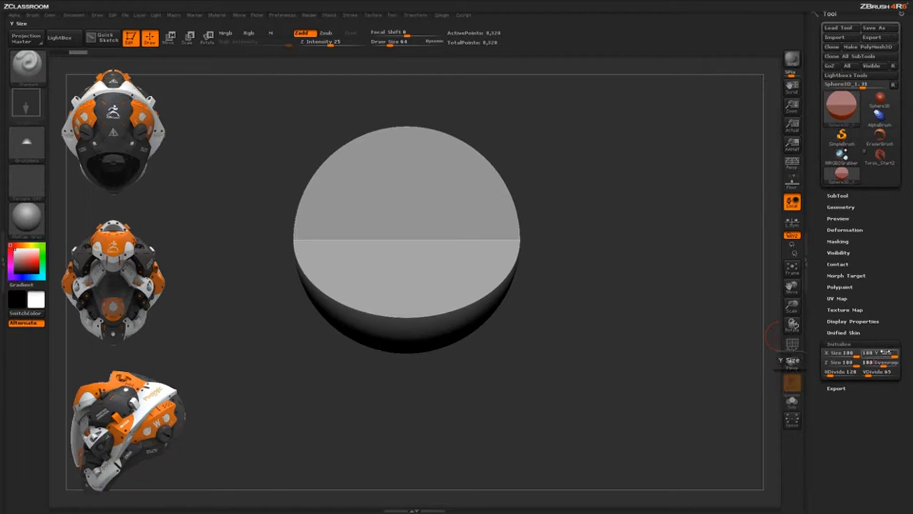
key(Return)
drag(636, 322, 621, 351)
drag(629, 313, 623, 318)
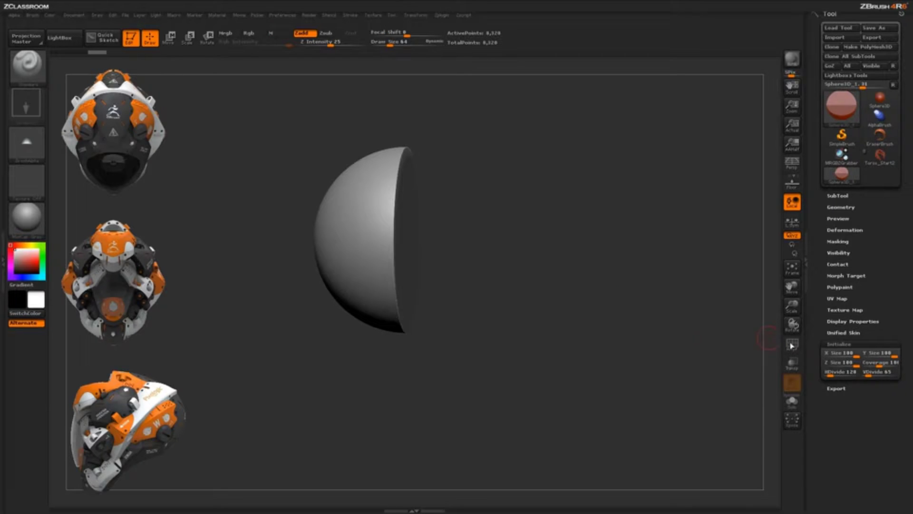
Set the half-sphere's horizontal subdivision to 256 and its vertical subdivision to 128
click(832, 373)
text(256)
key(Return)
click(868, 372)
text(12)
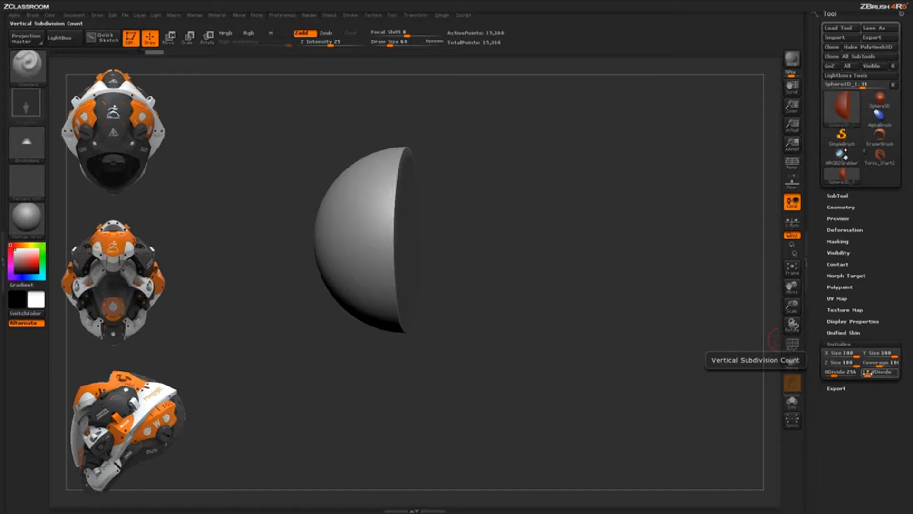
text(8)
key(Return)
drag(619, 363, 638, 302)
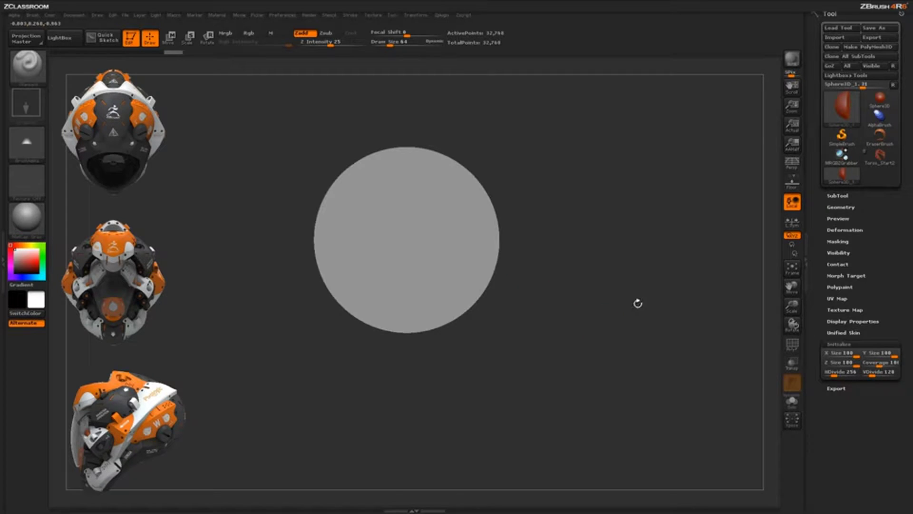
Convert the half-sphere primitive into a PolyMesh3D and turn it to a side view
click(872, 48)
drag(673, 363, 763, 260)
drag(657, 336, 623, 359)
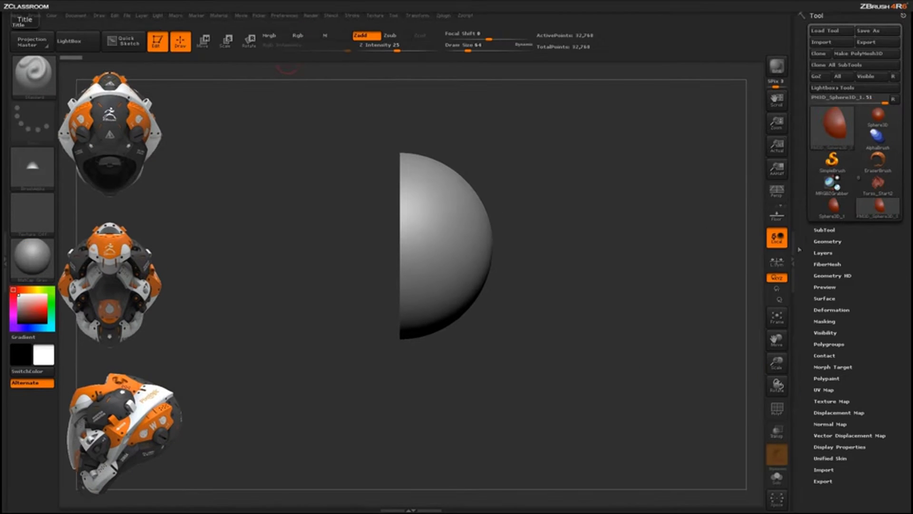
Append a Cube3D as a second subtool to the half-sphere
drag(719, 271, 736, 268)
click(825, 230)
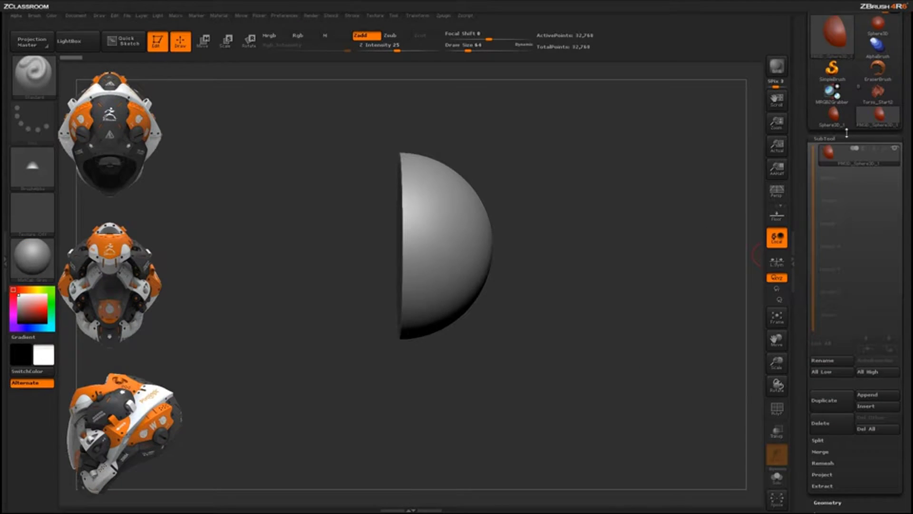
click(869, 395)
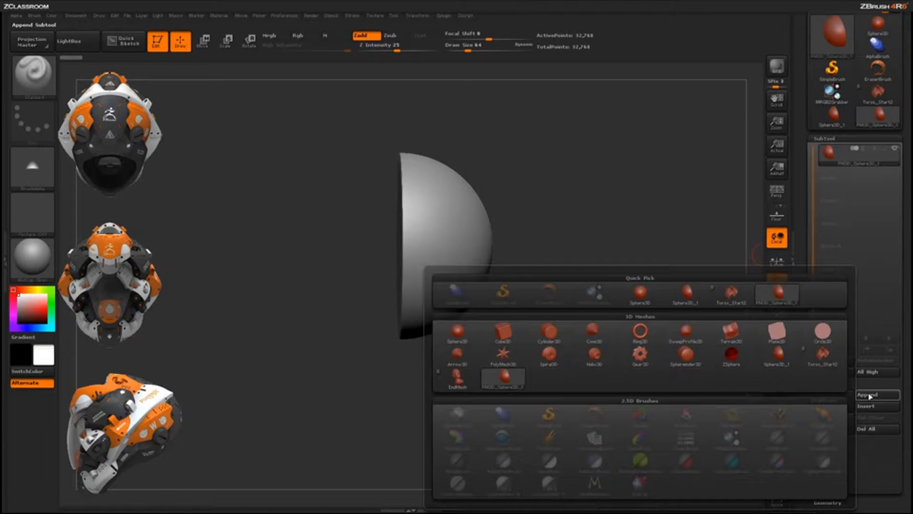
click(505, 337)
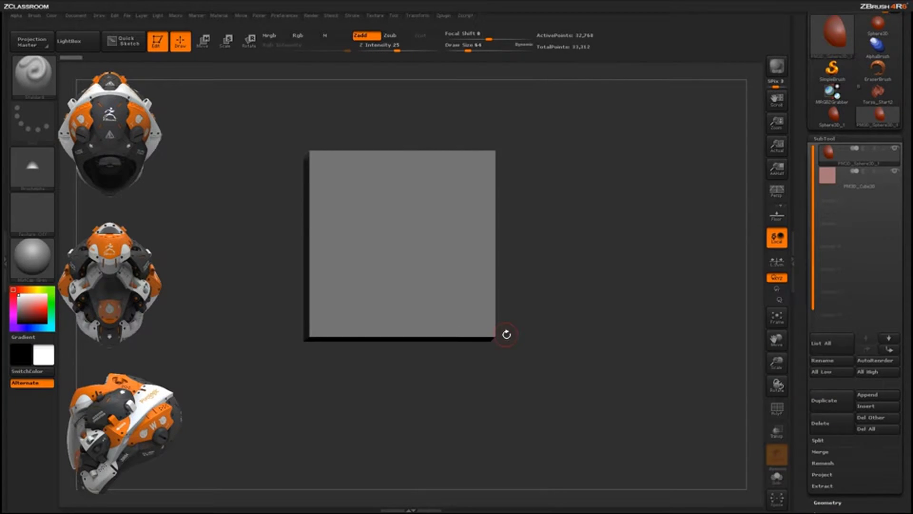
drag(559, 340, 609, 361)
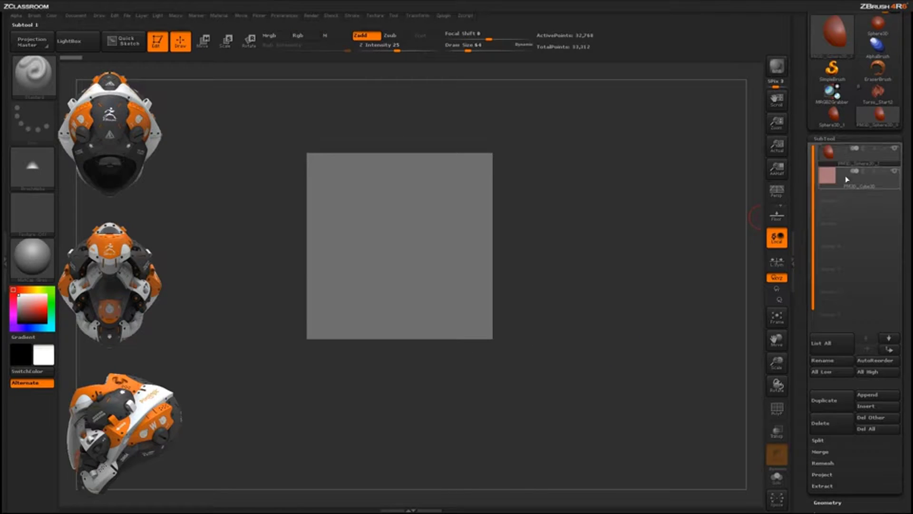
mouse_move(850, 156)
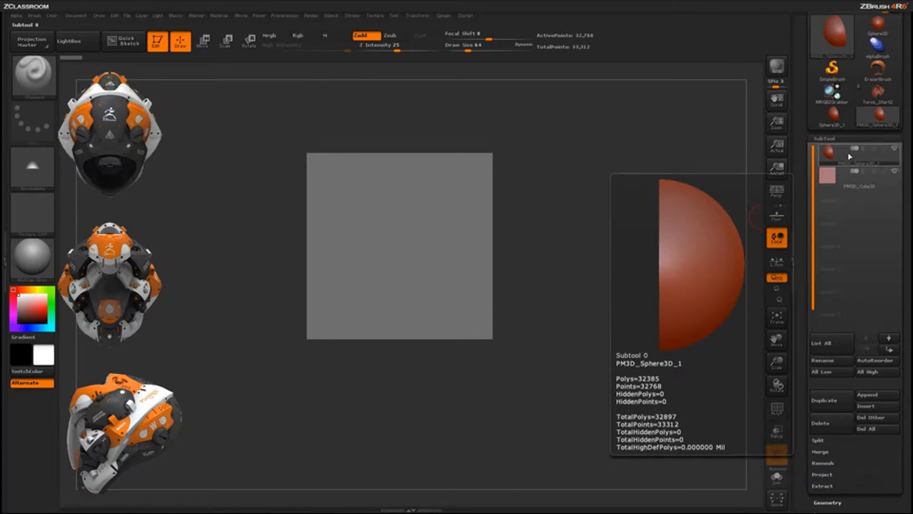
mouse_move(847, 190)
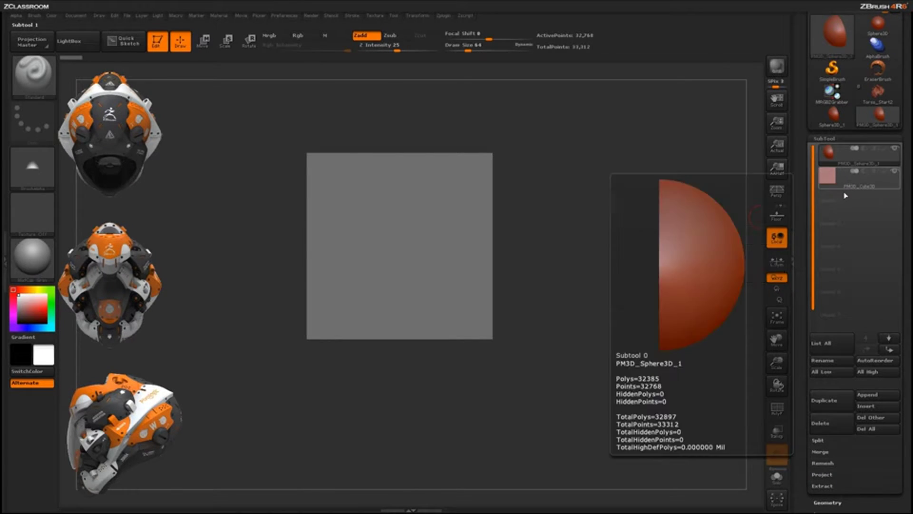
Turn on transparency and rotate the half-sphere until its flat face points straight up
click(777, 431)
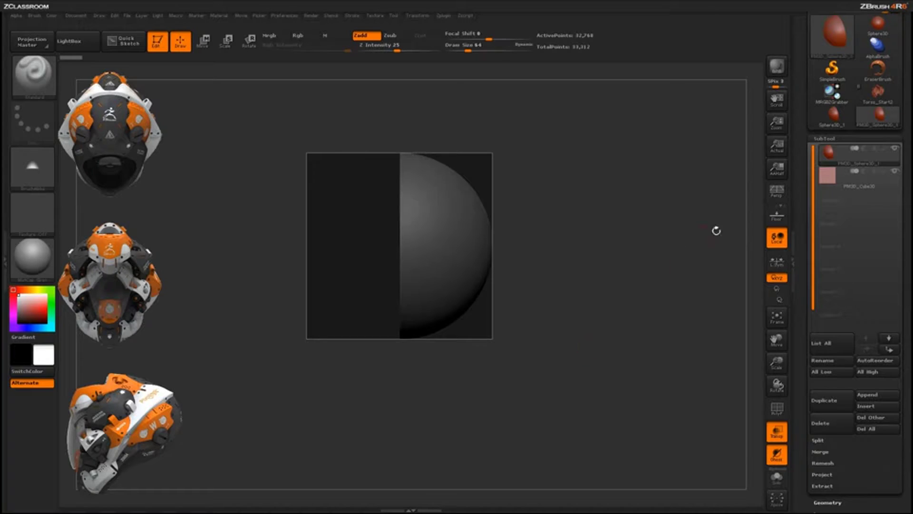
drag(538, 265, 541, 286)
click(249, 42)
drag(462, 254, 647, 254)
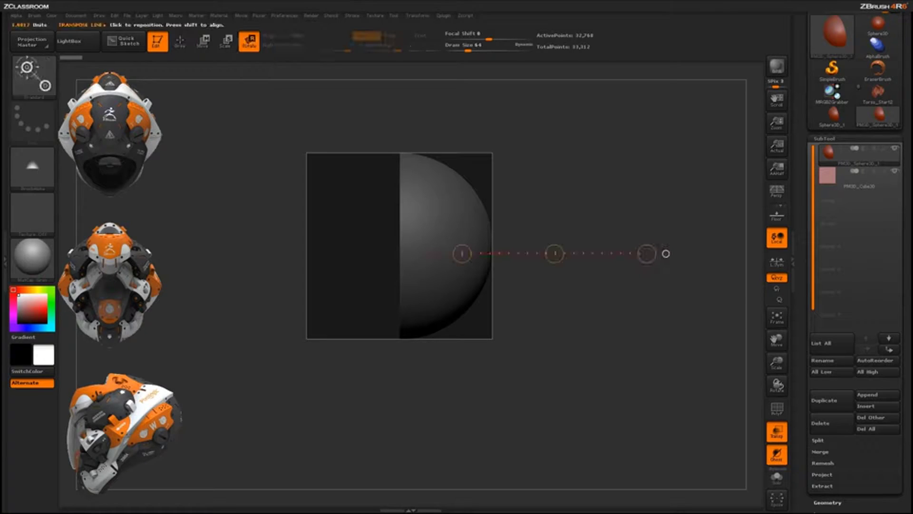
drag(441, 242, 670, 242)
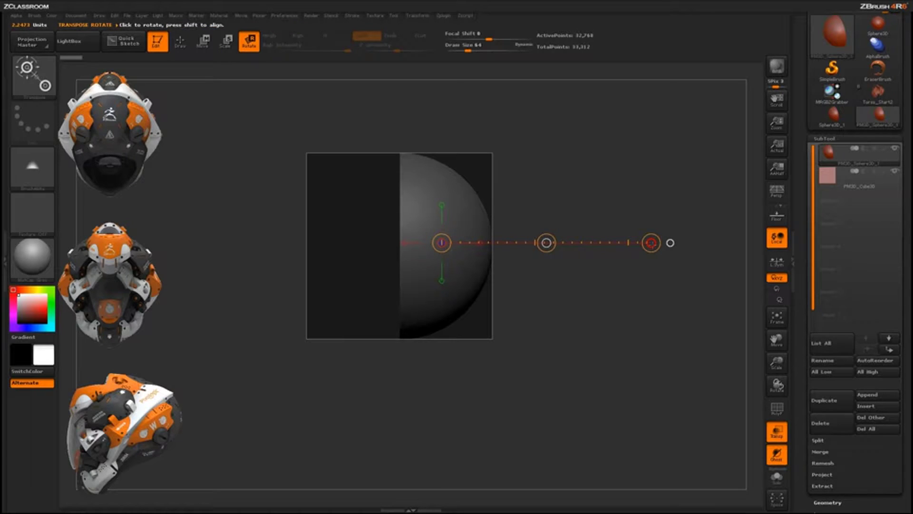
drag(670, 243, 600, 297)
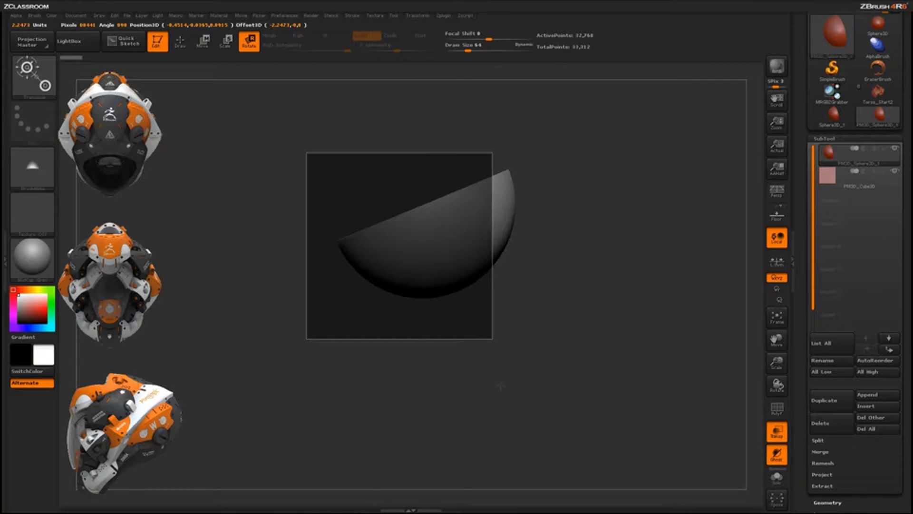
shift+drag(503, 389, 457, 393)
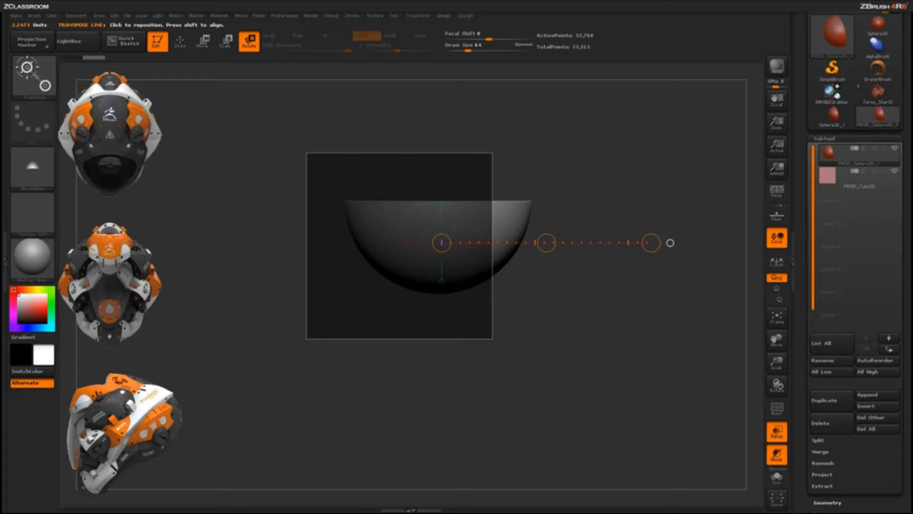
Move the half-sphere sideways with Transpose until only its edge overlaps the side of the cube
click(202, 41)
drag(546, 243, 647, 257)
drag(650, 351, 611, 351)
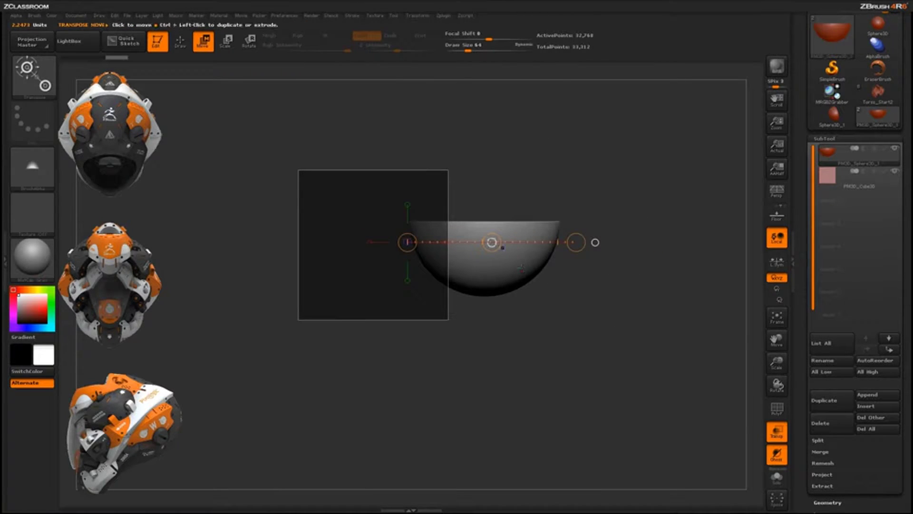
drag(502, 247, 516, 248)
drag(648, 350, 580, 362)
drag(570, 308, 642, 222)
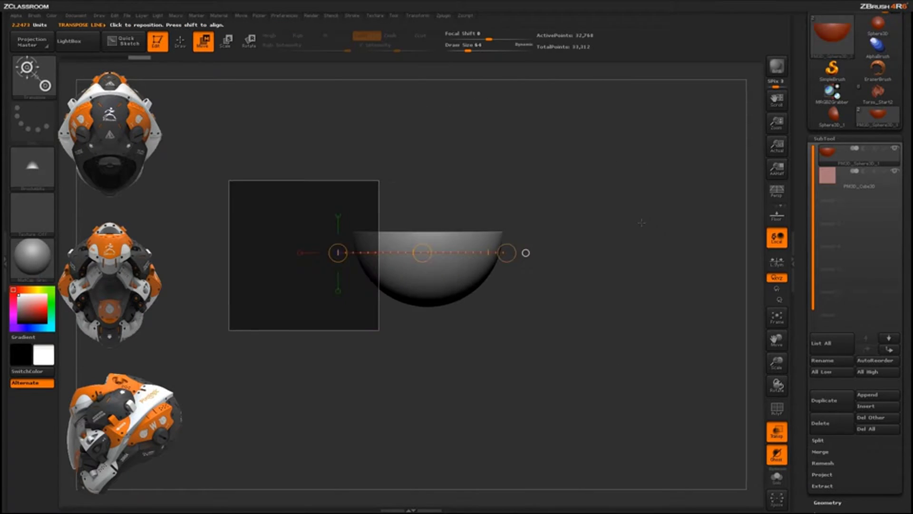
drag(422, 253, 430, 252)
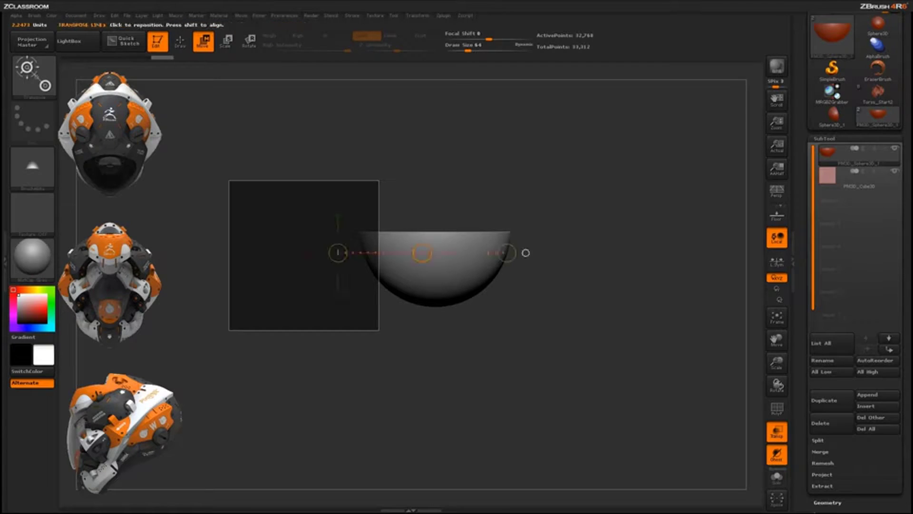
drag(365, 246, 410, 291)
drag(371, 235, 446, 323)
drag(422, 253, 424, 253)
drag(464, 366, 610, 375)
shift+drag(572, 338, 604, 335)
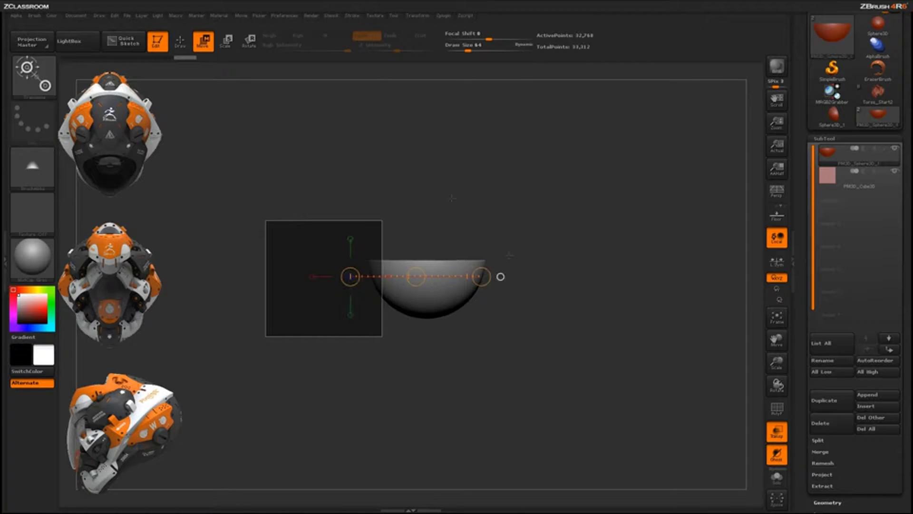
Tilt the half-sphere slightly so its flat face rises away from the cube, return to Draw mode and turn off transparency
click(249, 41)
drag(402, 266, 564, 265)
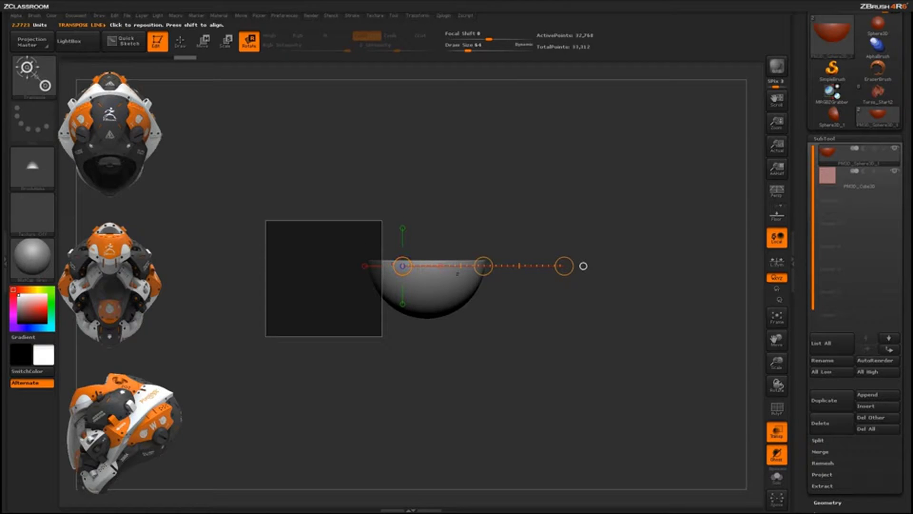
drag(564, 266, 565, 256)
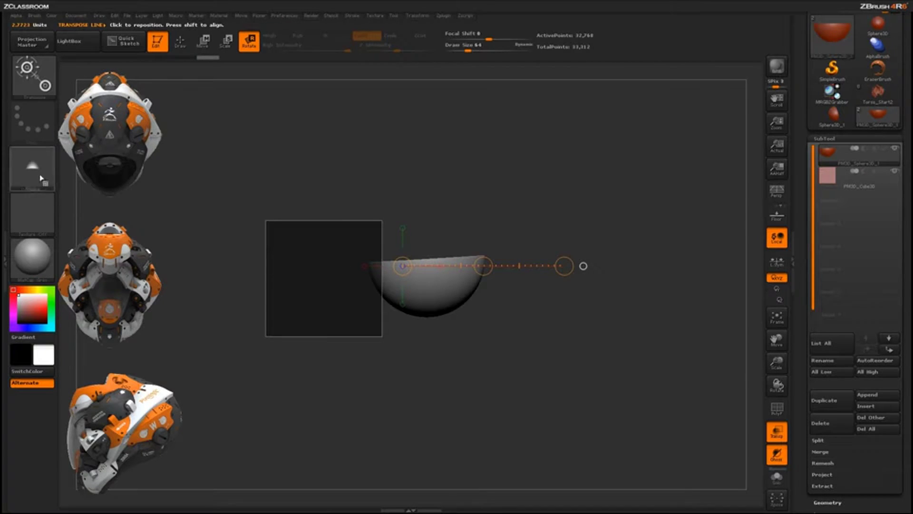
mouse_move(42, 172)
key(q)
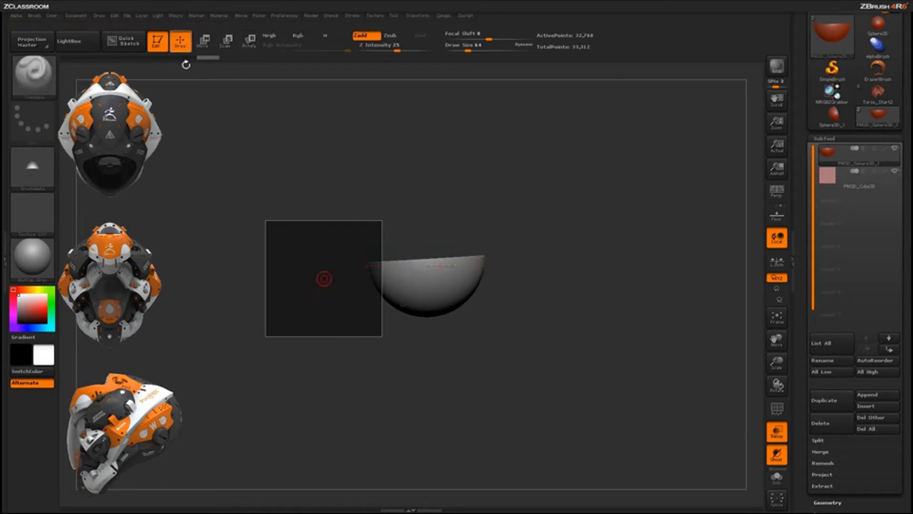
click(772, 438)
drag(596, 355, 592, 387)
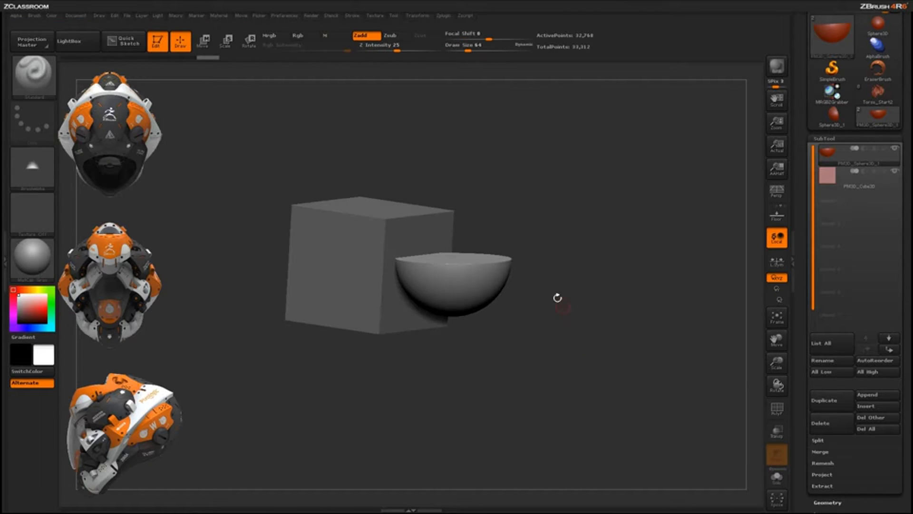
Turn on perspective and check how the half-sphere overlaps the cube from several sides
click(775, 191)
drag(640, 289, 502, 261)
drag(523, 334, 509, 332)
drag(562, 259, 495, 187)
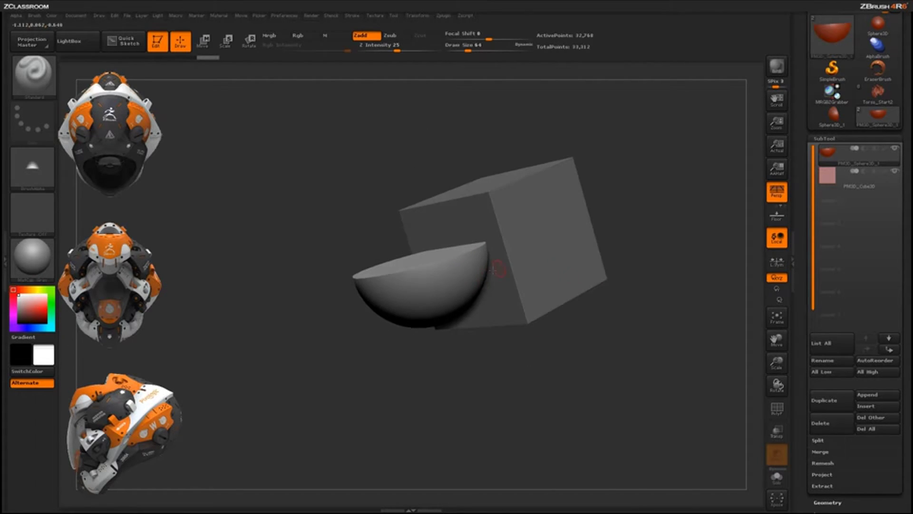
drag(585, 330, 601, 359)
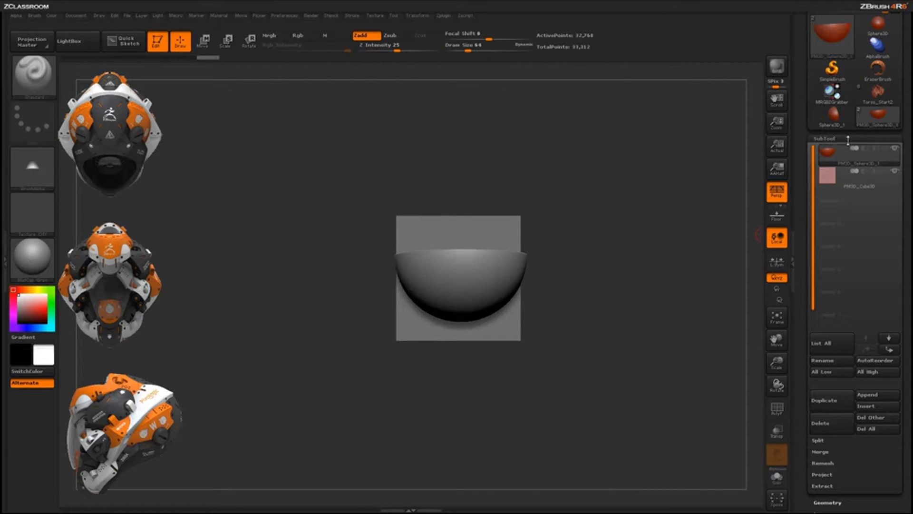
Reorder the half-sphere subtool below the cube and set it to subtraction mode
mouse_move(853, 165)
click(865, 163)
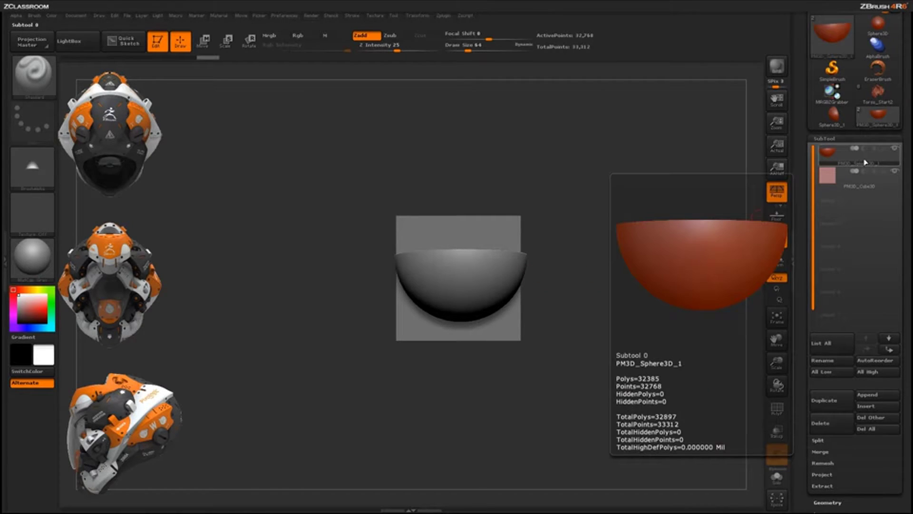
click(890, 351)
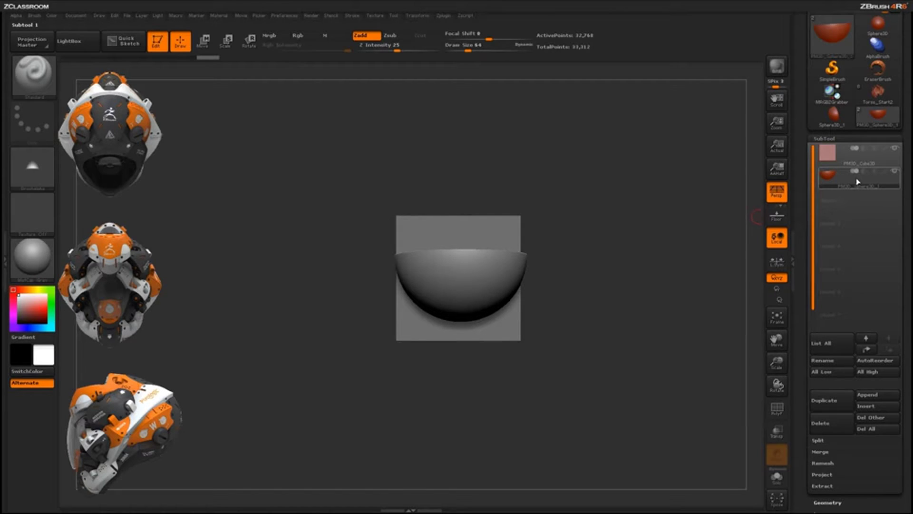
click(863, 175)
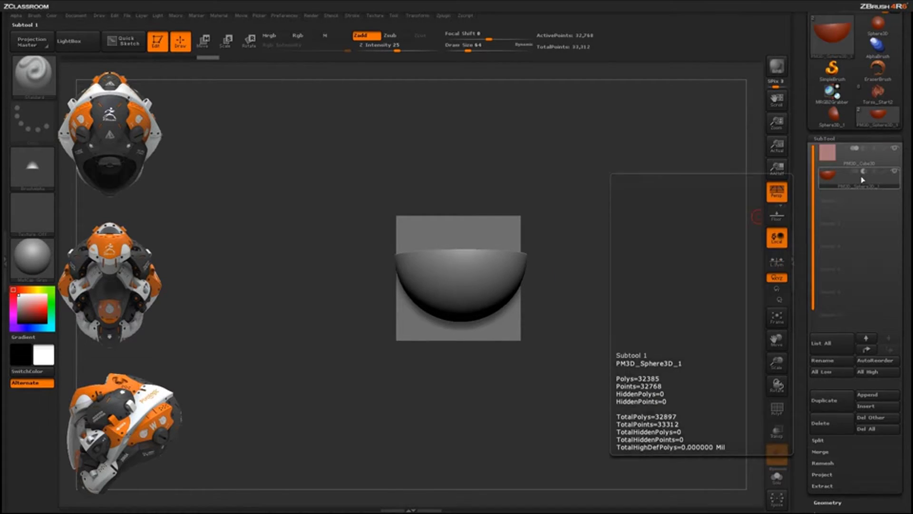
mouse_move(864, 173)
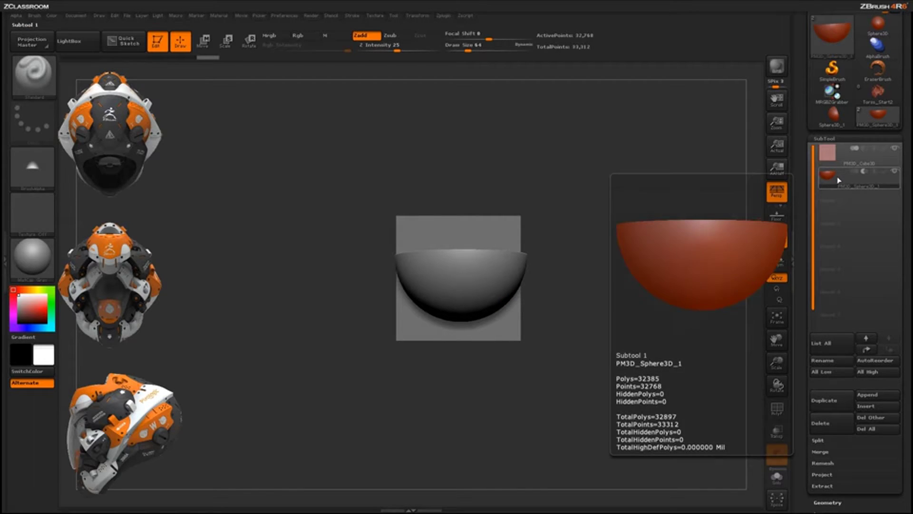
Select the cube subtool and convert it to a DynaMesh at resolution 512
click(863, 155)
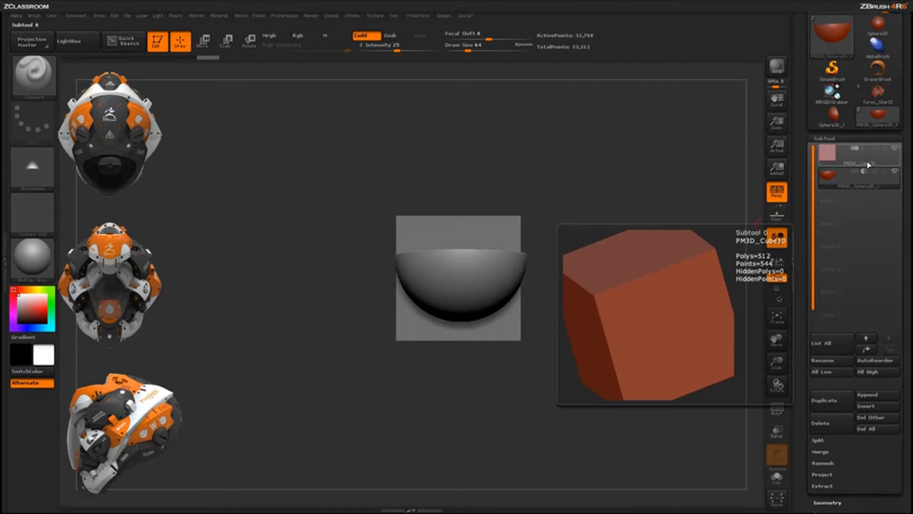
click(867, 165)
mouse_move(651, 356)
mouse_down()
mouse_move(636, 366)
mouse_move(657, 371)
mouse_up()
drag(803, 409, 808, 352)
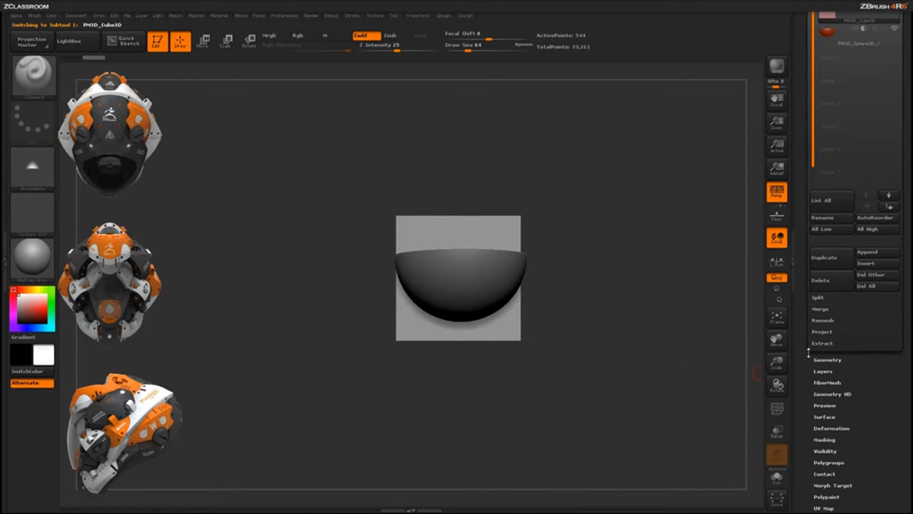
click(828, 359)
drag(805, 276, 805, 320)
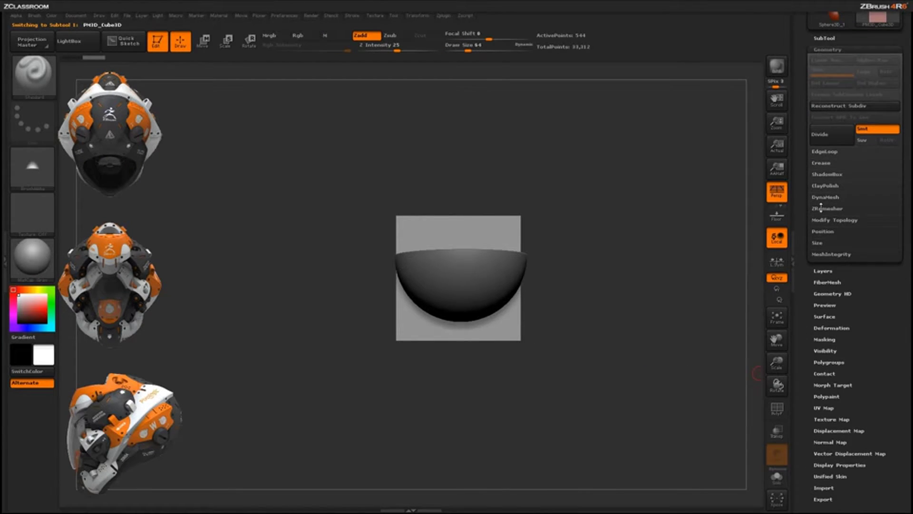
click(827, 197)
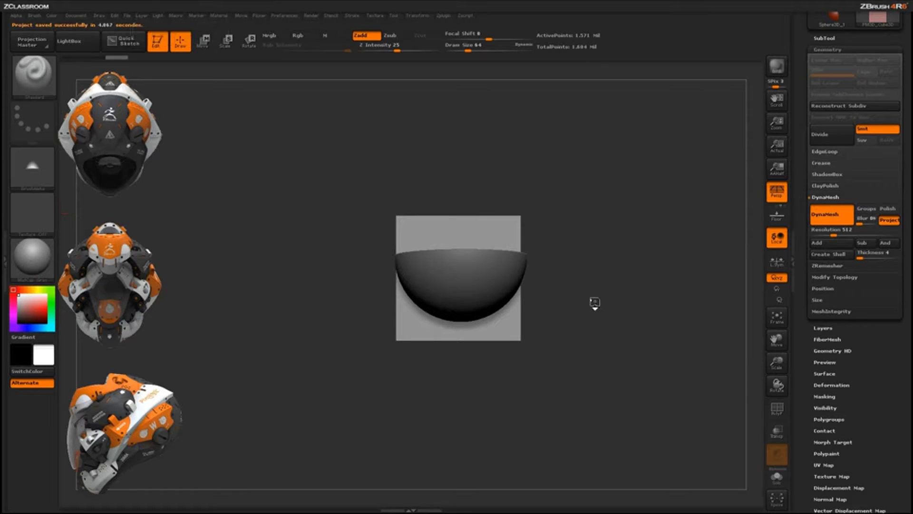
Merge the cube subtool down with the subtractive half-sphere and accept that the operation cannot be undone
drag(624, 308, 629, 328)
drag(805, 253, 804, 333)
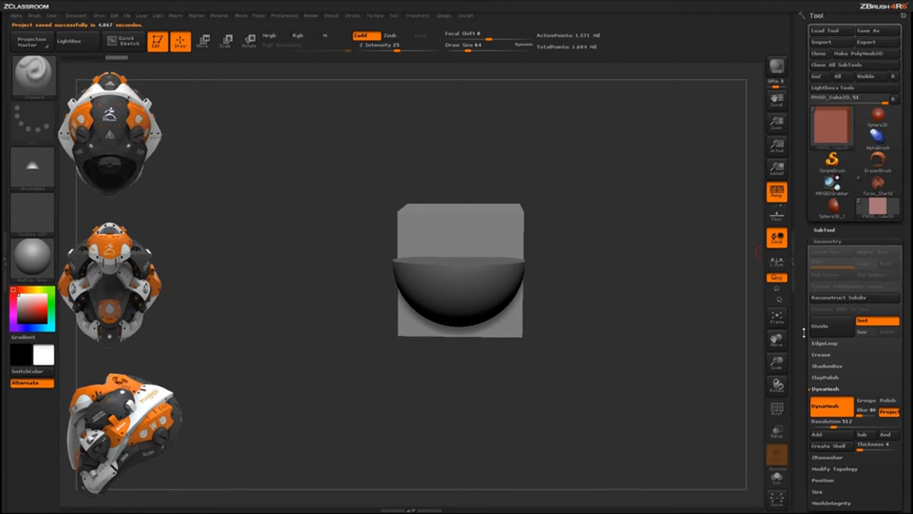
click(828, 230)
mouse_move(848, 191)
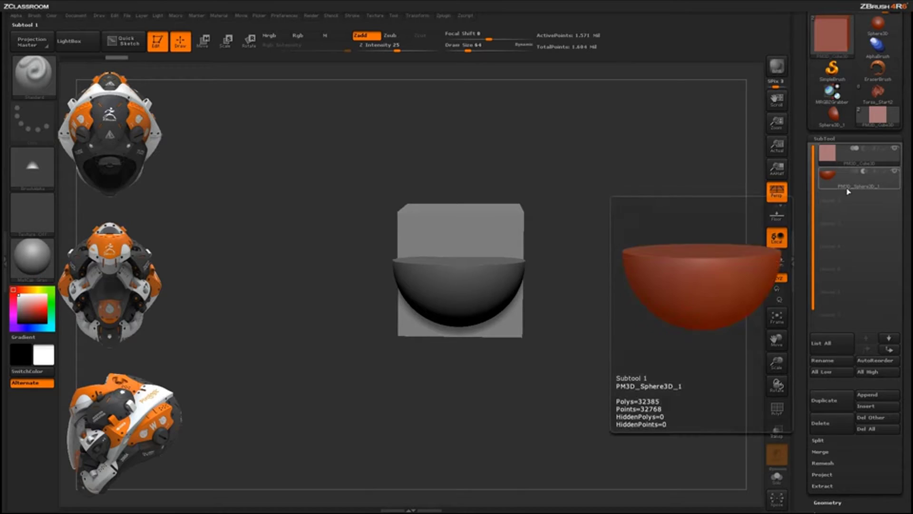
mouse_move(843, 158)
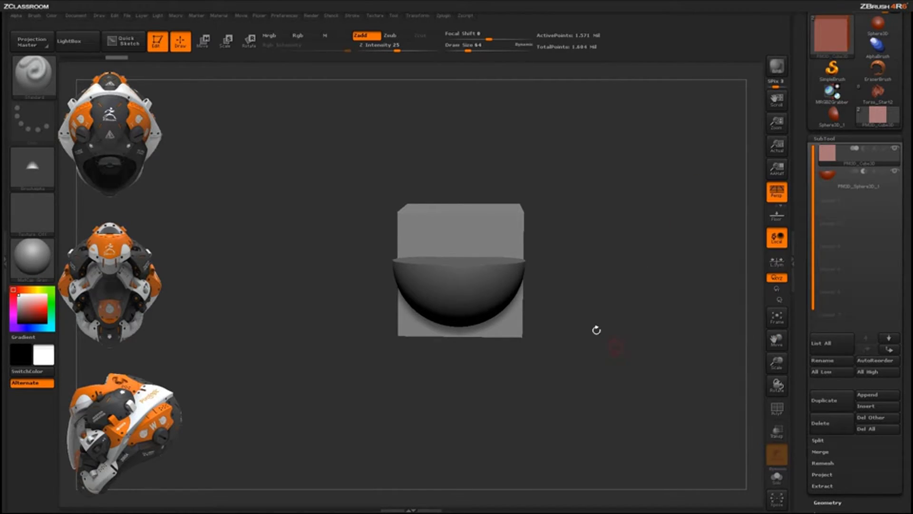
drag(599, 312, 697, 224)
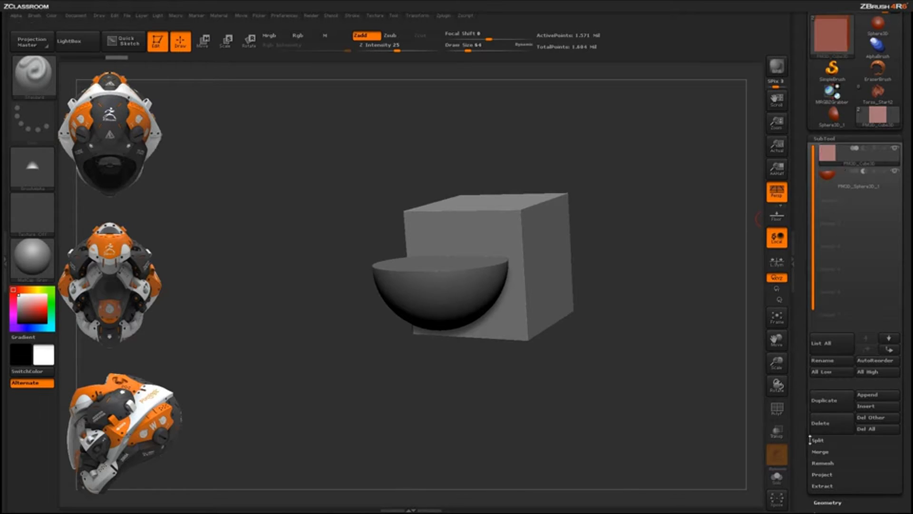
click(821, 451)
scroll(805, 383, down, 2)
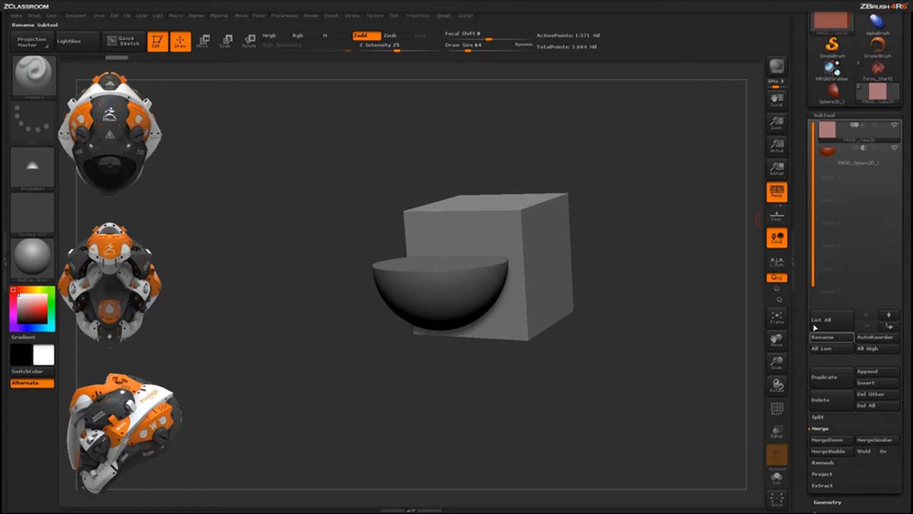
click(838, 443)
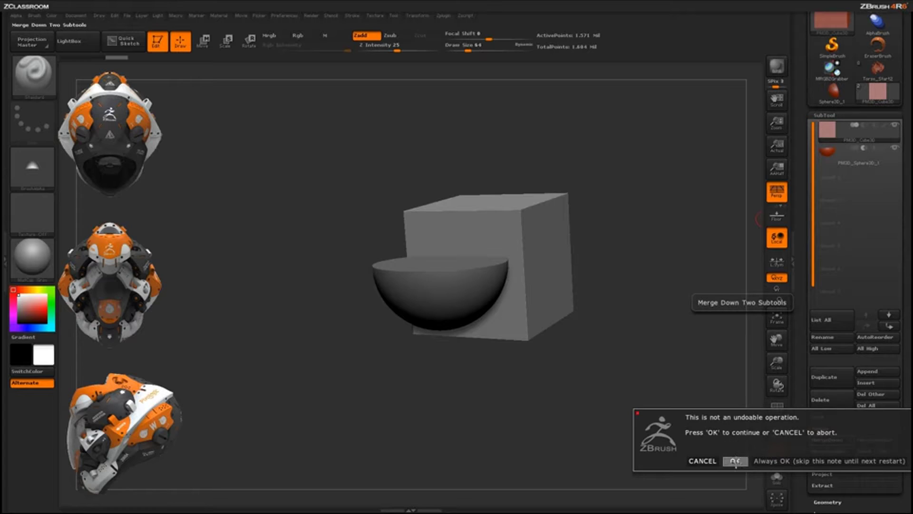
click(735, 460)
Update the DynaMesh of the merged subtool to cut the half-sphere out of the cube
shift+drag(679, 424, 614, 375)
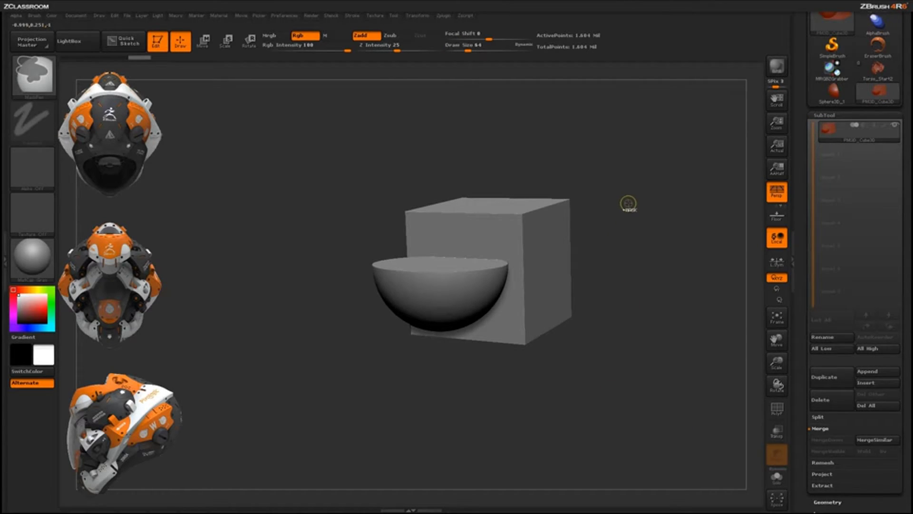
mouse_move(629, 203)
ctrl+mouse_down()
mouse_move(695, 362)
mouse_move(721, 361)
ctrl+mouse_up()
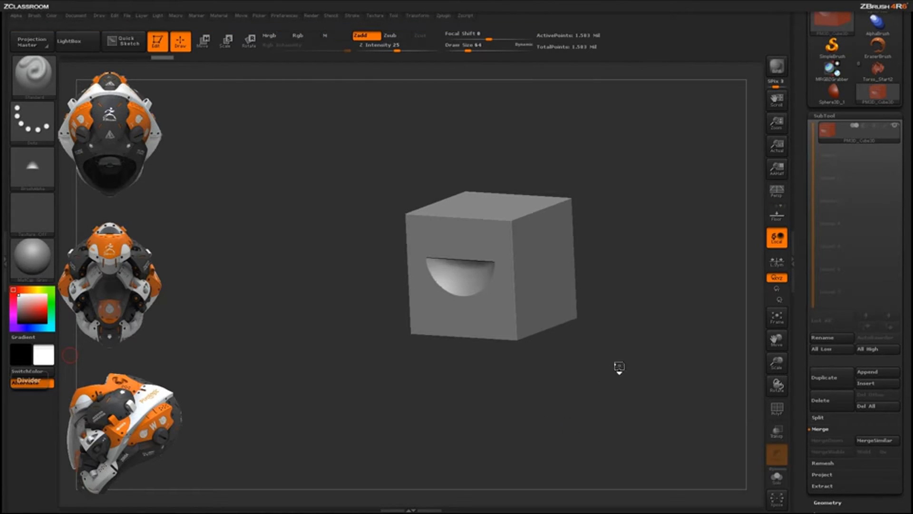
Turn off perspective and smooth the curved and straight edges of the half-round recess in the cube's face
drag(620, 369, 662, 341)
alt+drag(661, 340, 614, 379)
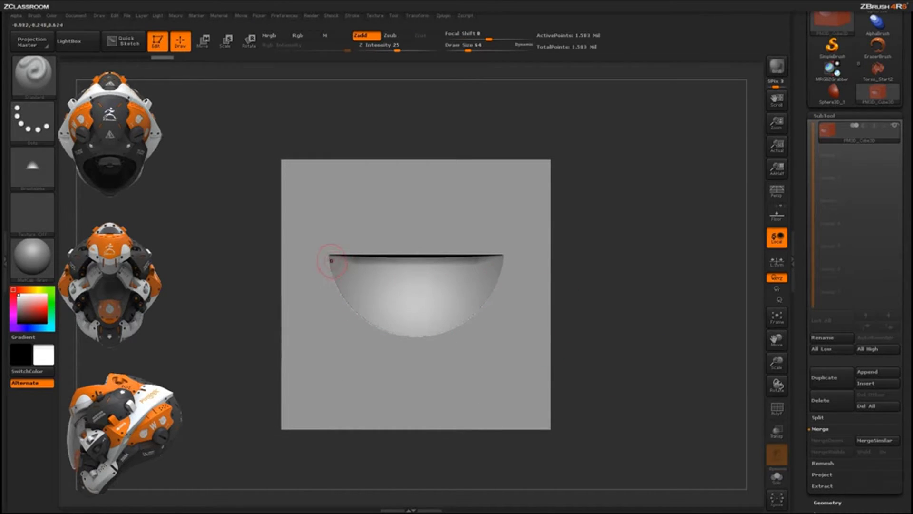
key(shift)
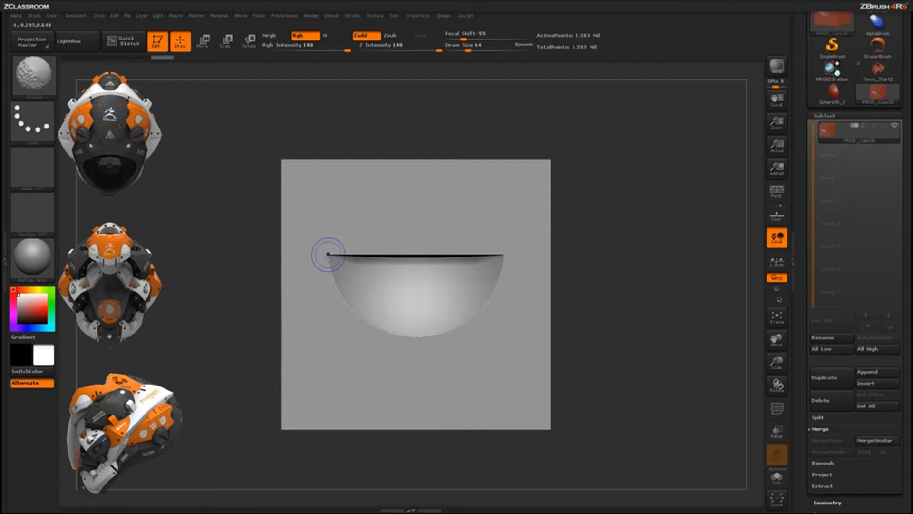
mouse_move(364, 323)
shift+mouse_down()
mouse_move(371, 312)
mouse_move(426, 335)
mouse_move(450, 328)
shift+mouse_up()
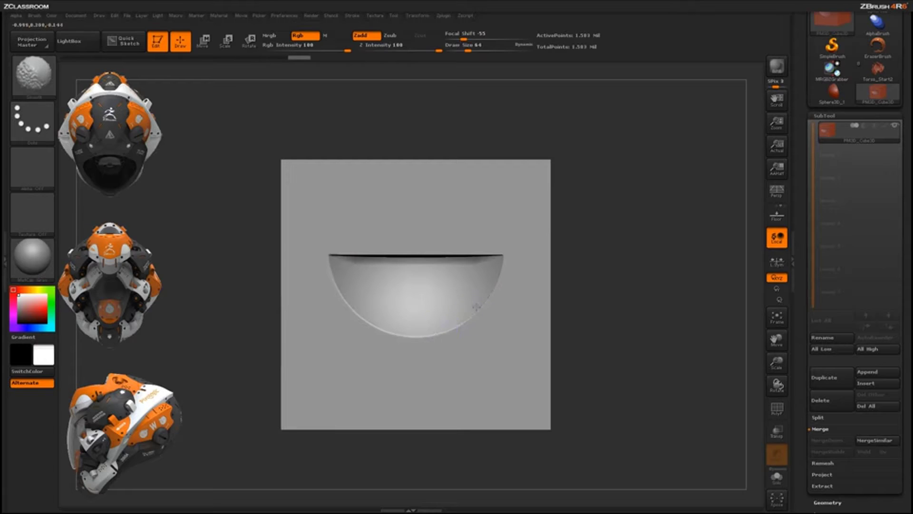
drag(571, 259, 533, 214)
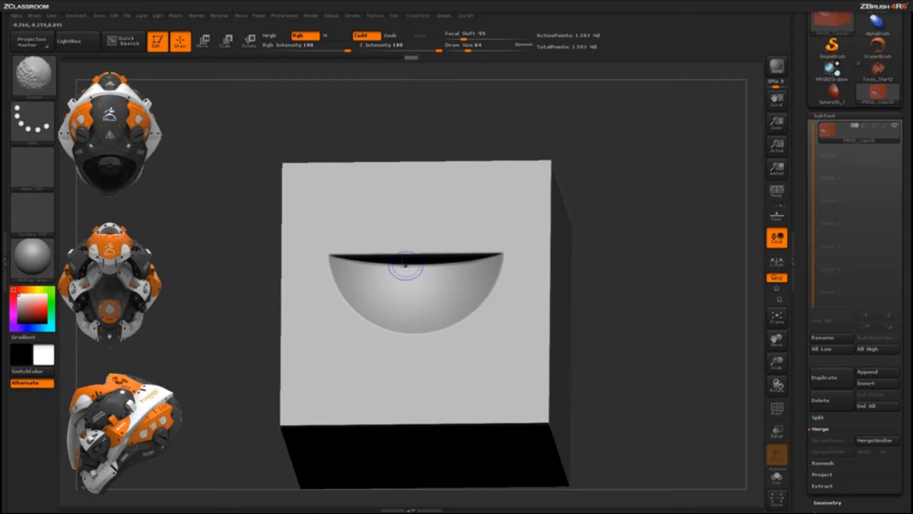
drag(610, 242, 618, 280)
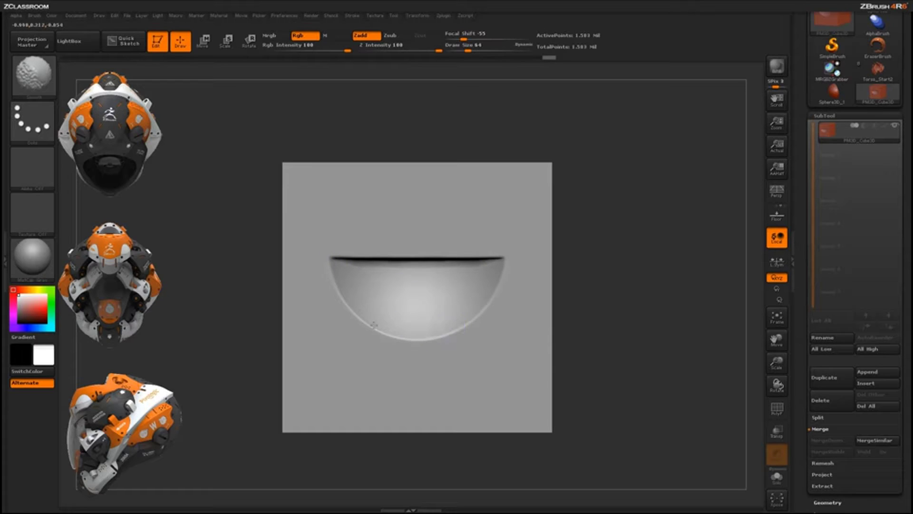
Switch from the carved cube to the MRGBZGrabber tool, leaving Edit mode
mouse_move(569, 267)
alt+mouse_down()
mouse_move(605, 275)
mouse_move(608, 338)
mouse_move(608, 315)
alt+mouse_up()
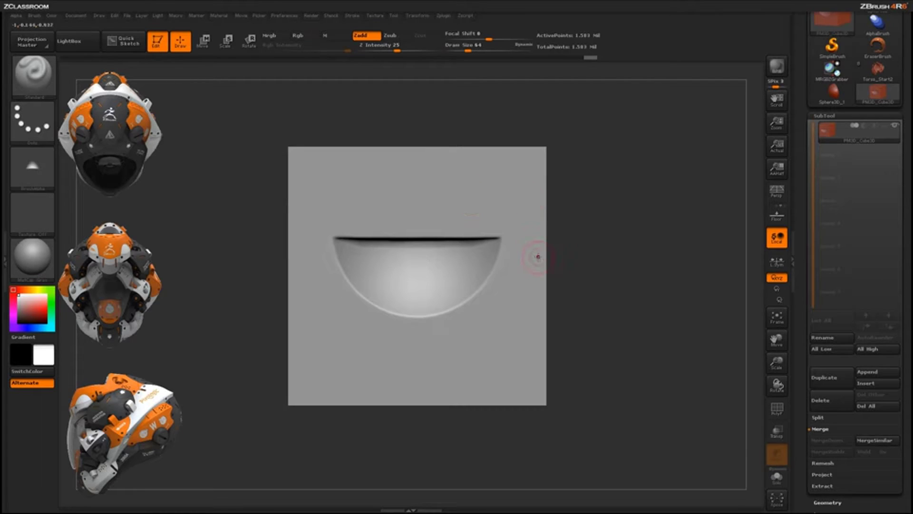
ctrl+right_drag(602, 252, 624, 282)
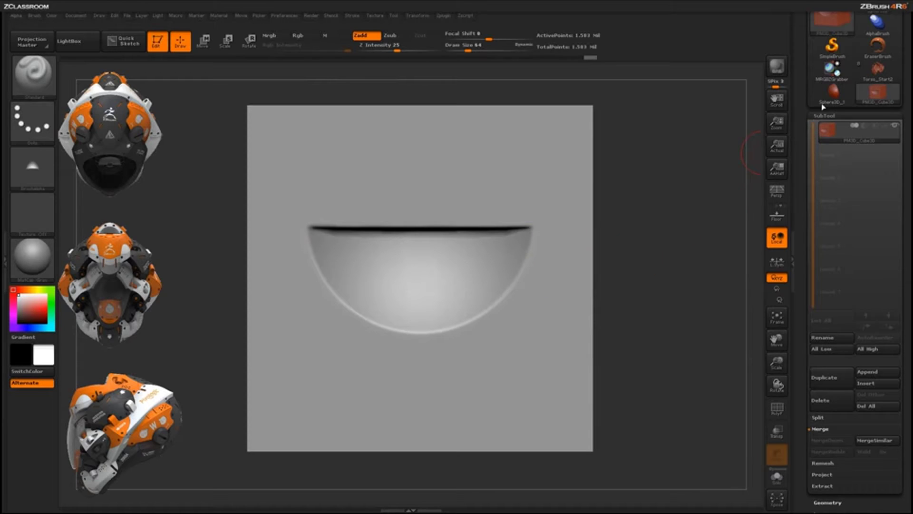
mouse_move(838, 76)
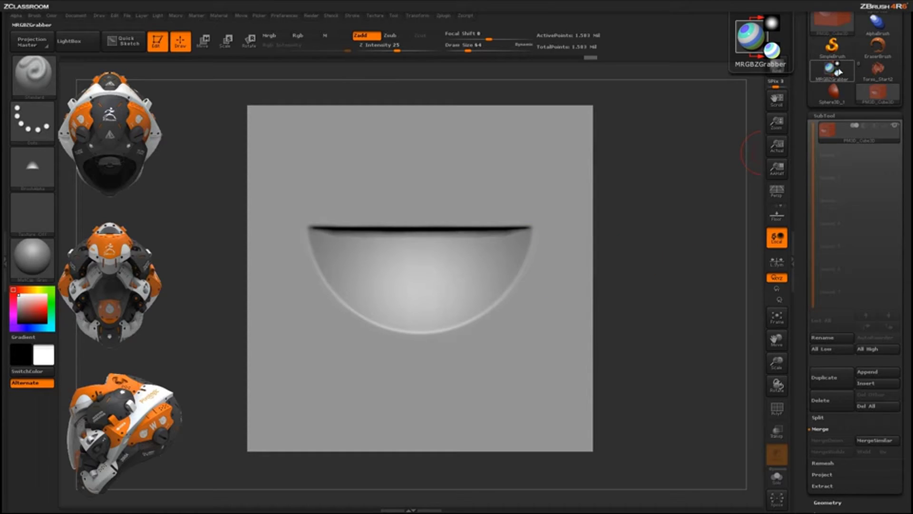
alt+drag(621, 326, 621, 331)
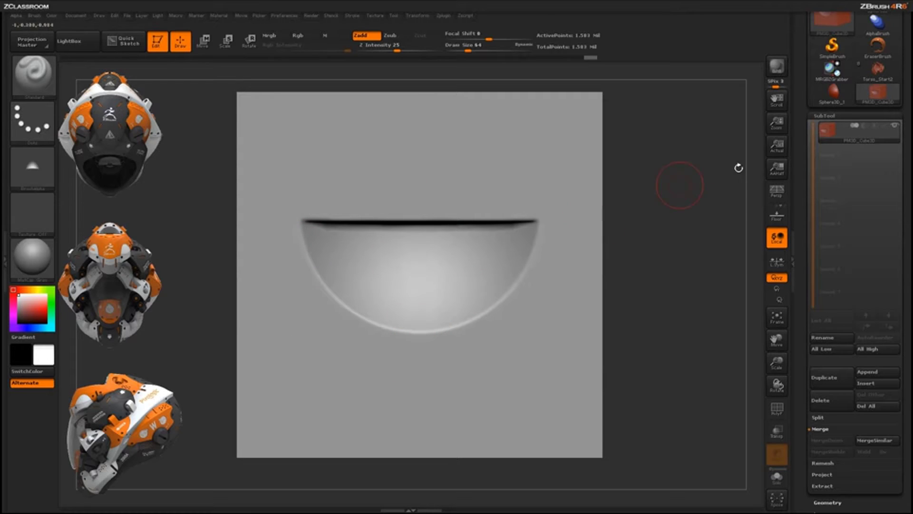
drag(805, 182, 805, 263)
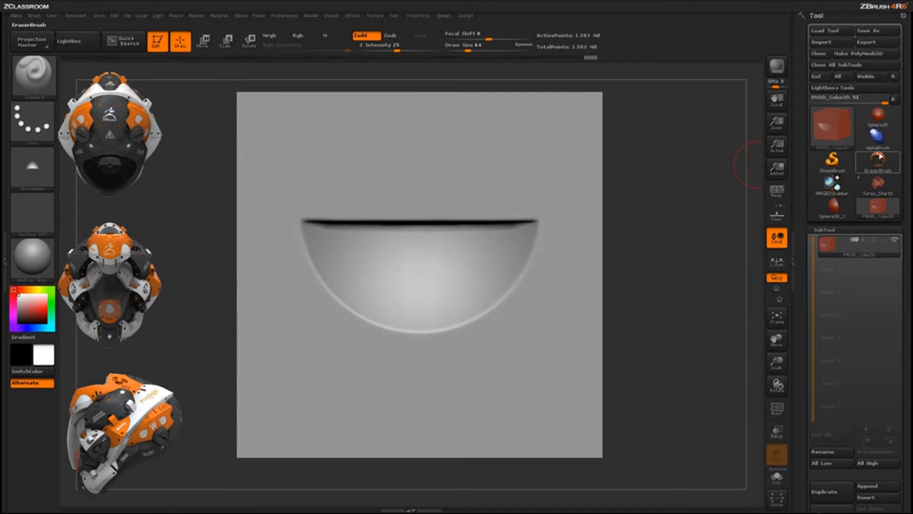
mouse_move(881, 213)
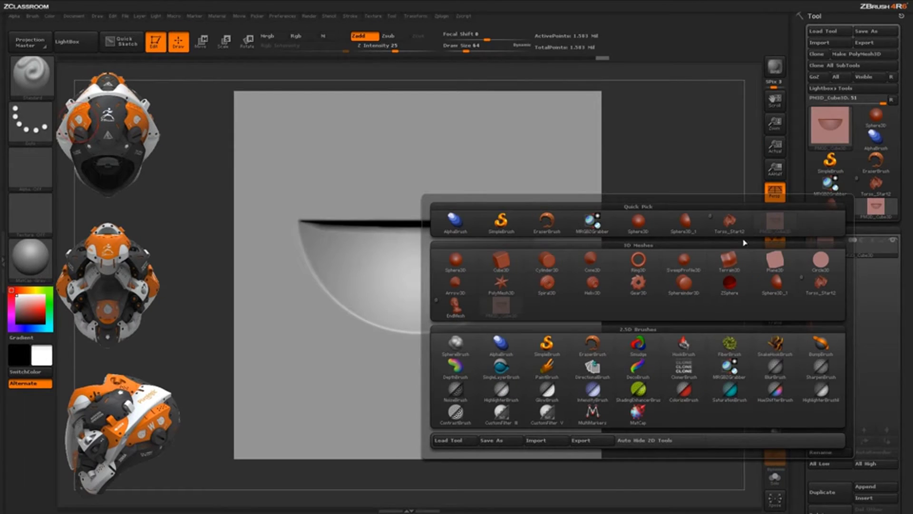
mouse_move(647, 260)
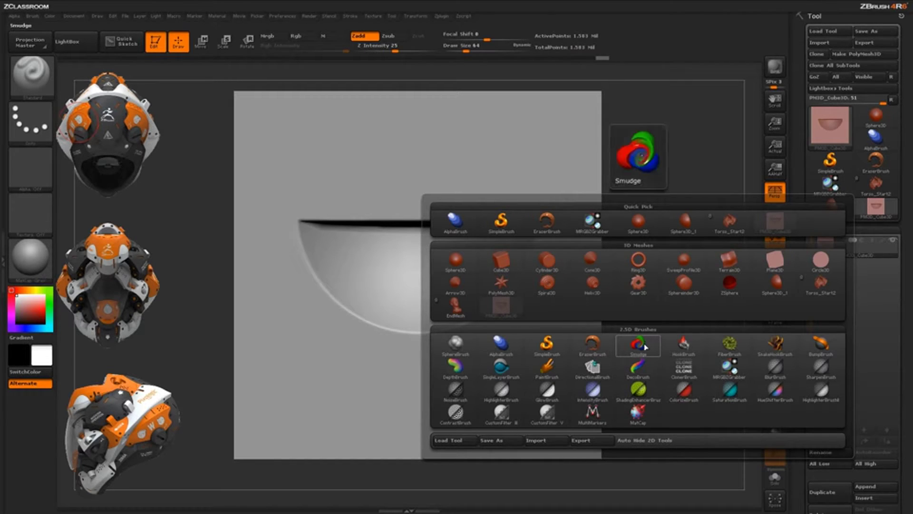
click(730, 371)
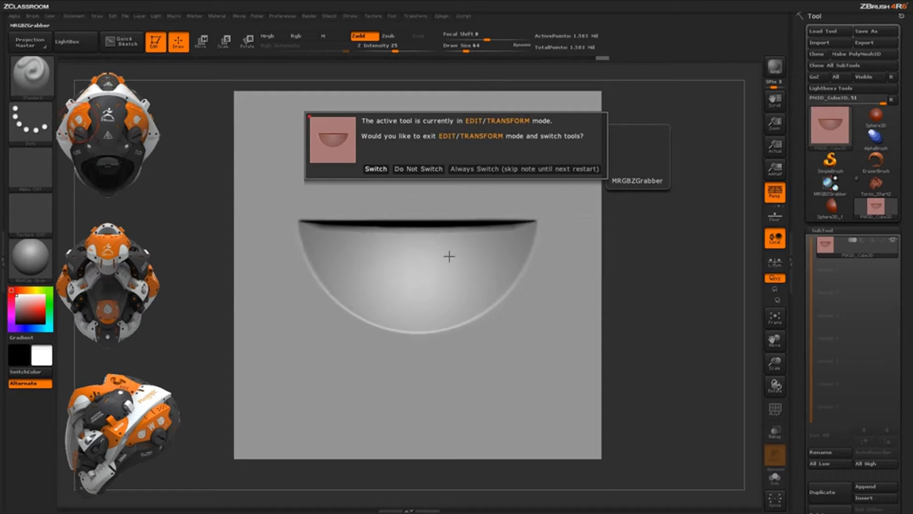
click(376, 169)
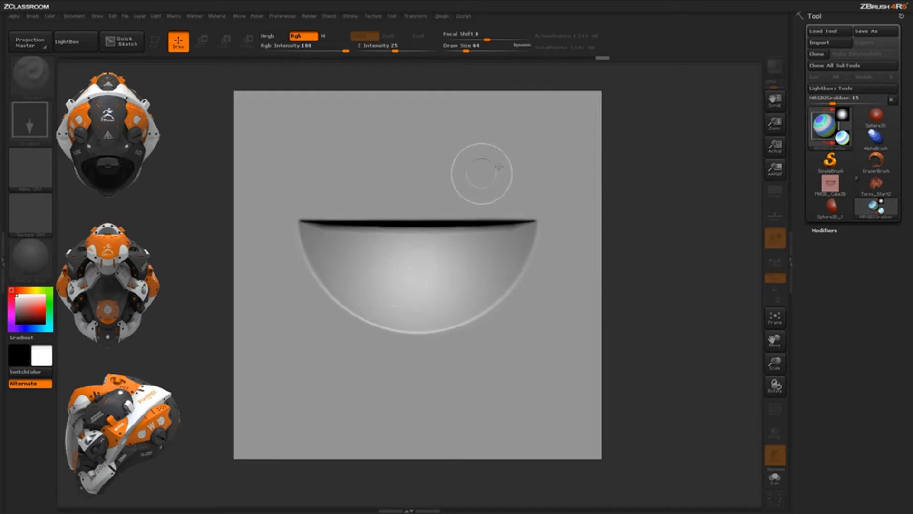
Grab a rectangular area tightly around the half-round recess as an alpha and preview the captured alpha
mouse_move(828, 189)
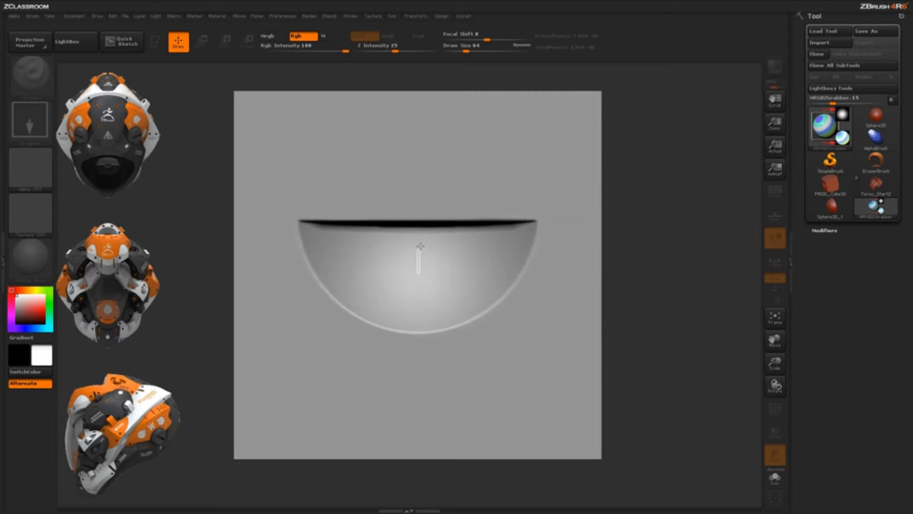
drag(427, 225, 566, 118)
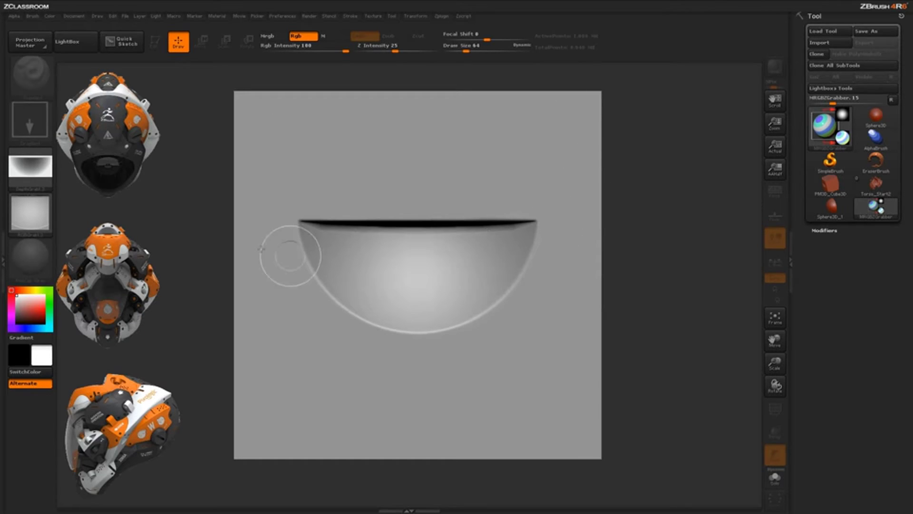
mouse_move(37, 174)
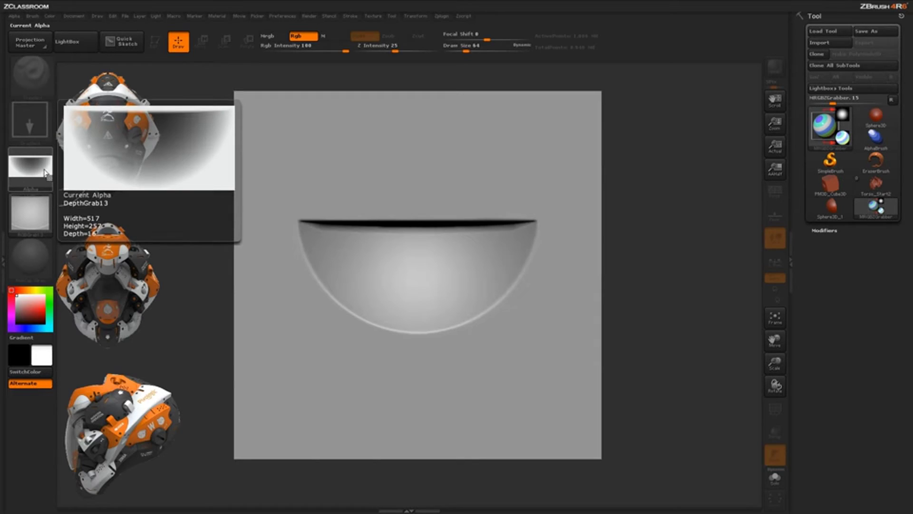
Invert the captured half-round alpha DepthGrab13 and preview the result
click(14, 16)
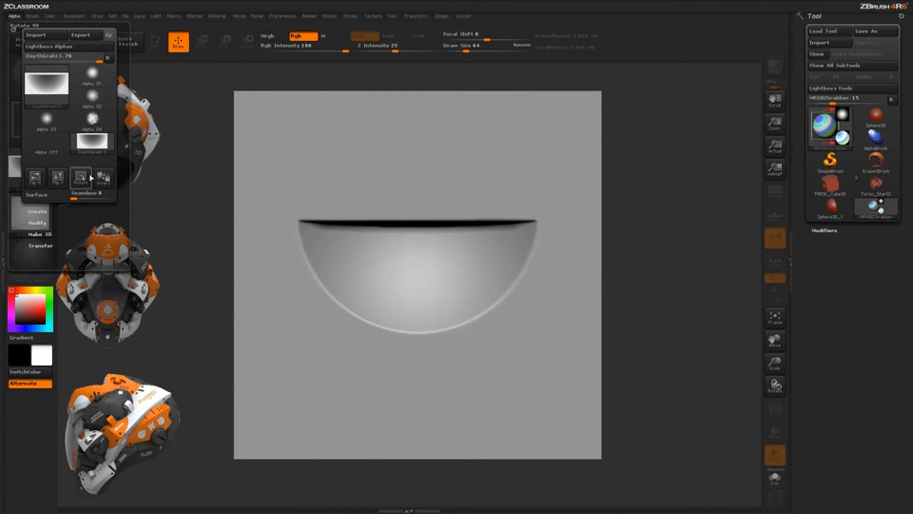
click(106, 182)
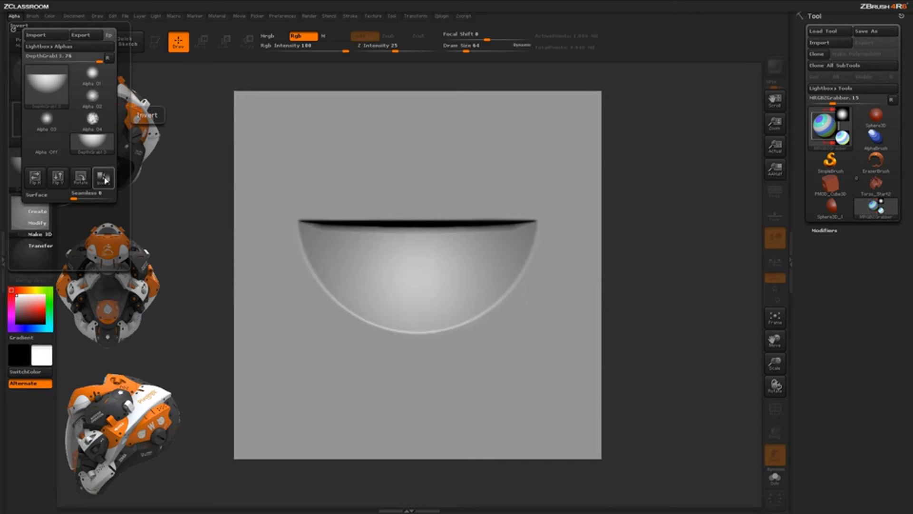
mouse_move(97, 148)
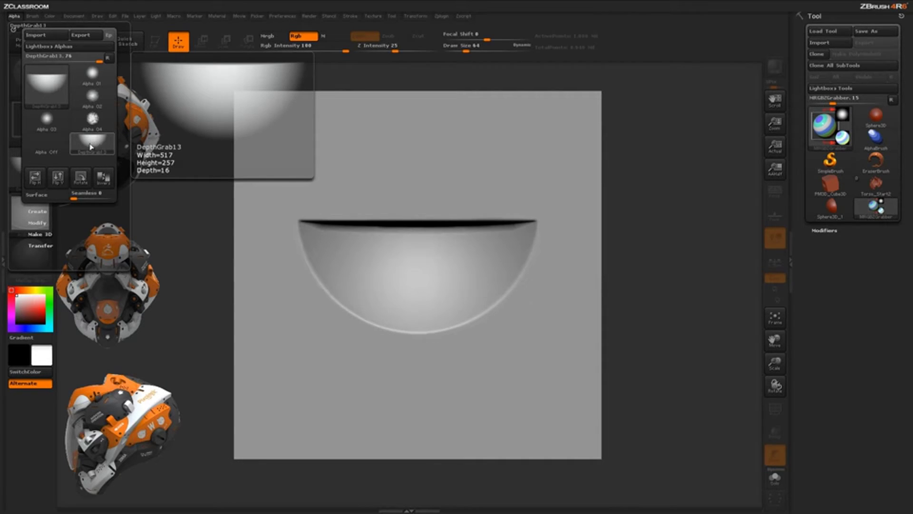
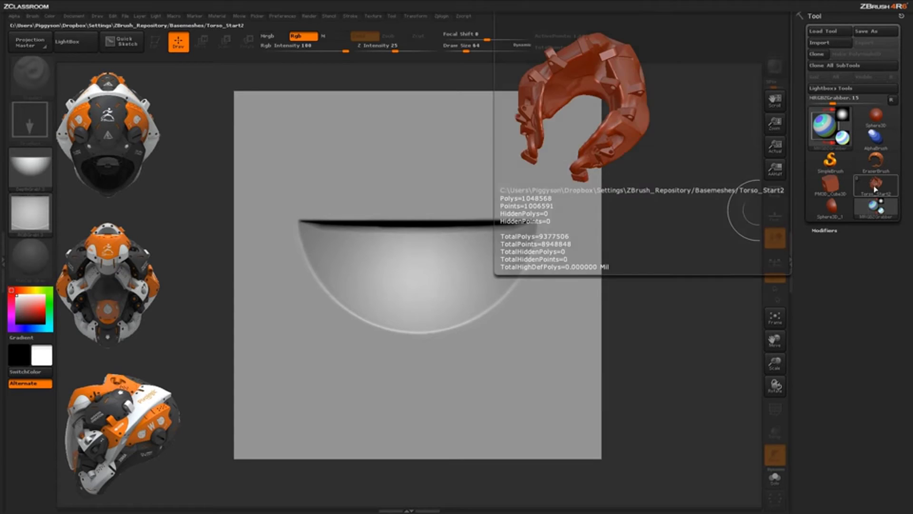
Switch to the Torso_Start2 tool, clear the canvas, and set drawing to Mrgb with Z Intensity 100
click(876, 189)
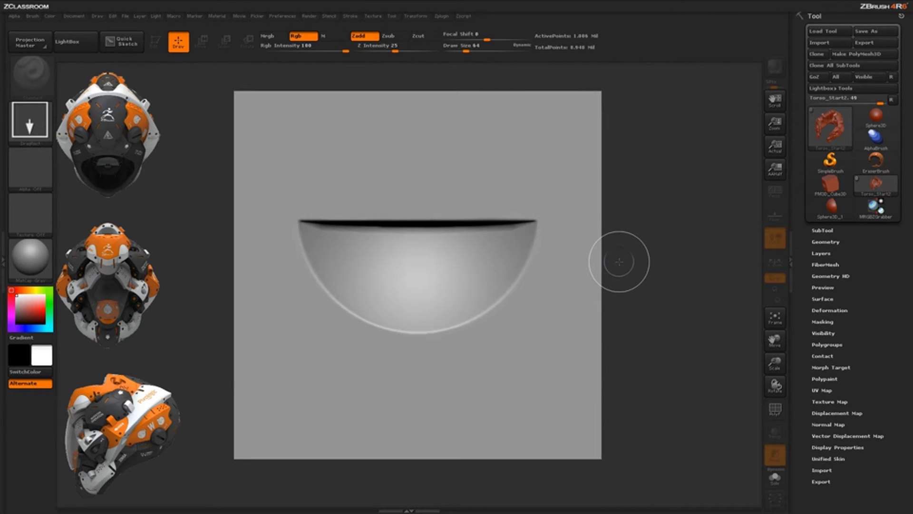
key(ctrl+n)
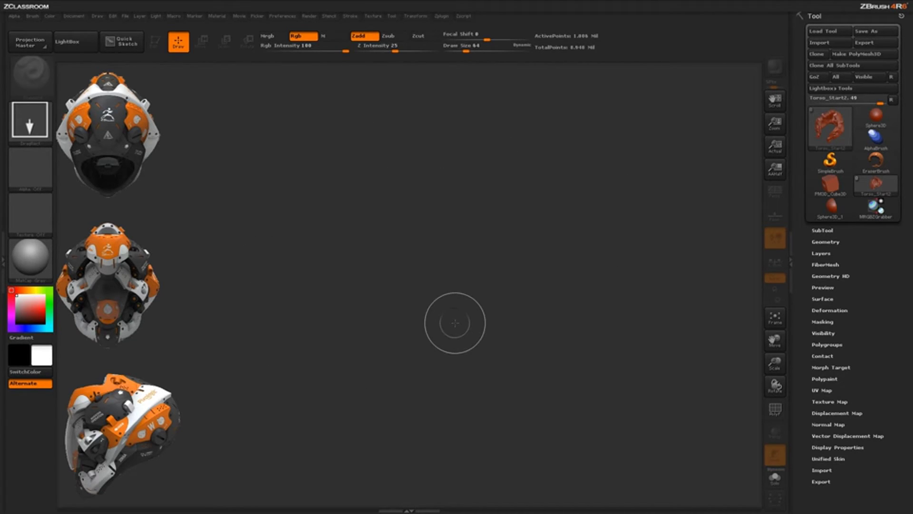
mouse_move(398, 248)
mouse_down()
mouse_move(462, 127)
mouse_move(459, 150)
mouse_up()
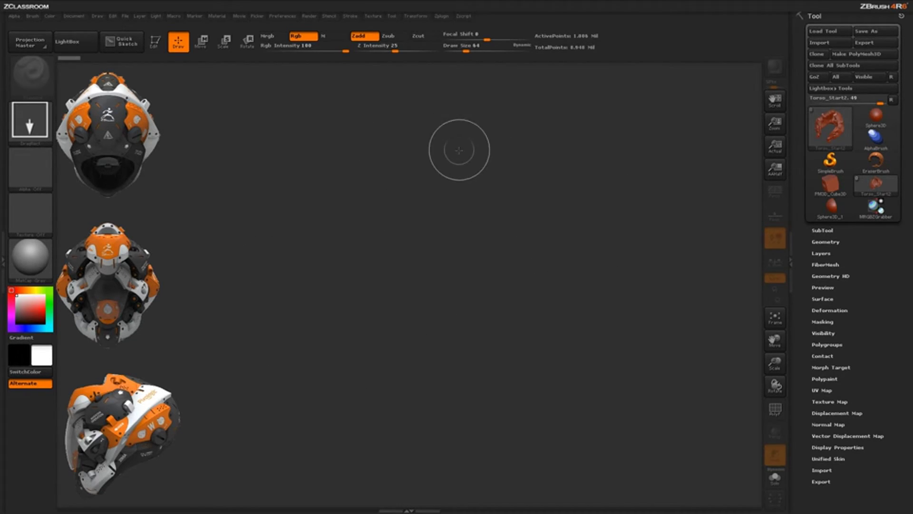
click(281, 39)
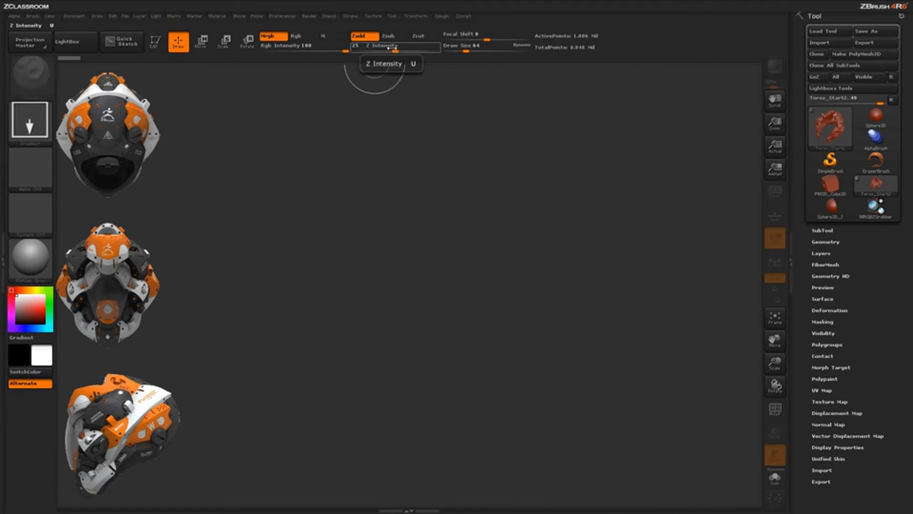
drag(390, 48, 445, 50)
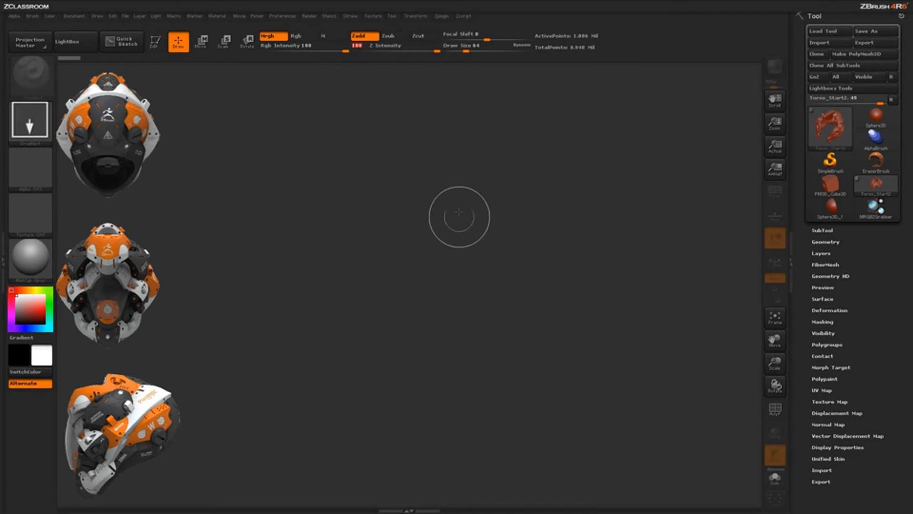
Draw the helmeted bust on the empty canvas, enter Edit mode and turn it to a side angle
mouse_move(873, 215)
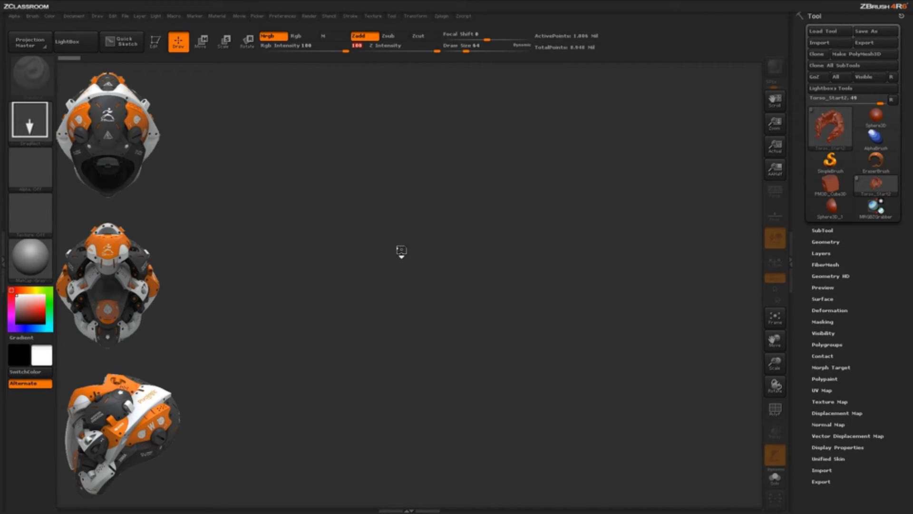
drag(402, 314, 507, 295)
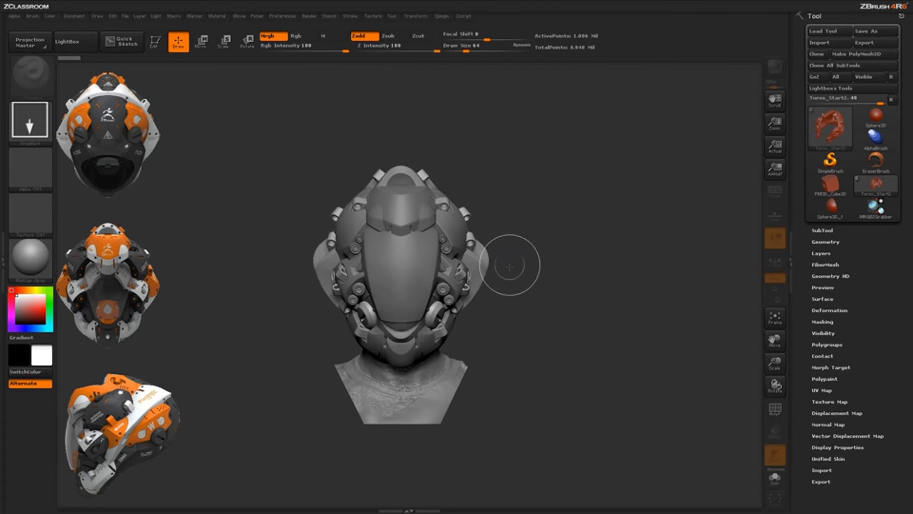
key(t)
drag(588, 319, 511, 319)
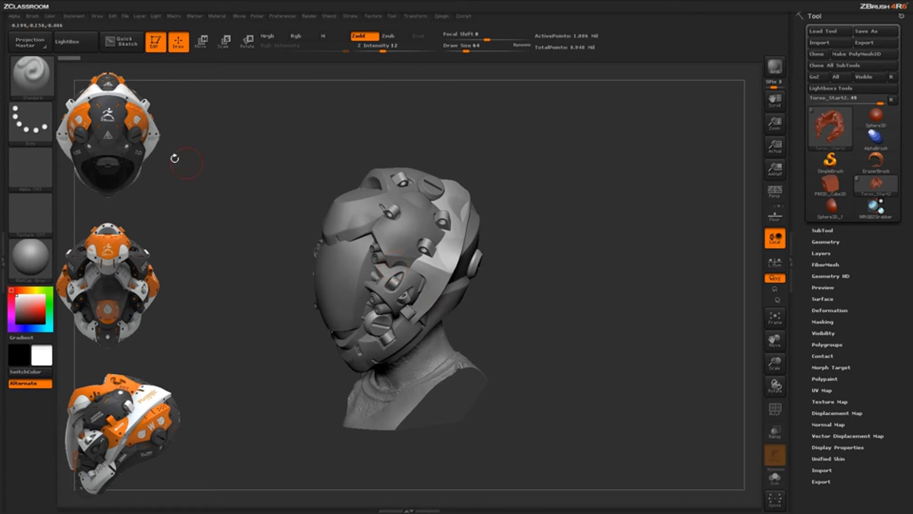
Set the Standard brush to the DragRect stroke with the inverted half-round alpha
click(42, 131)
click(136, 135)
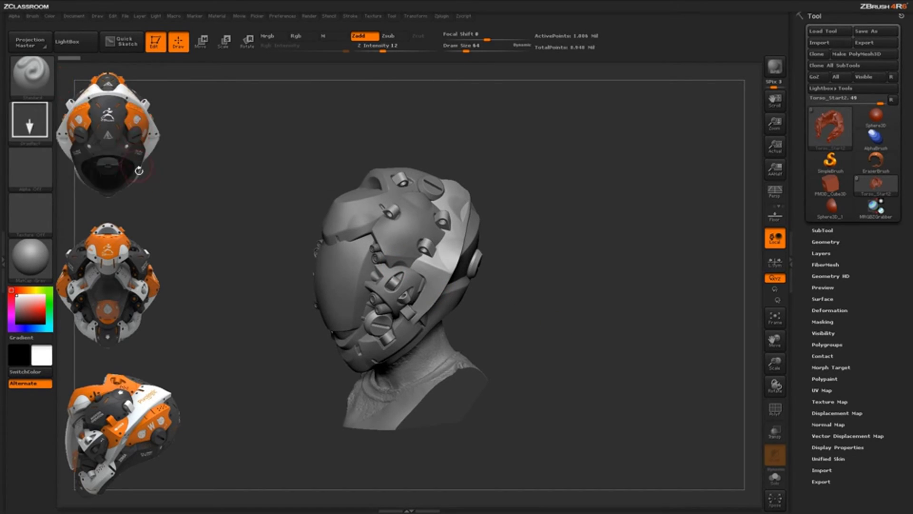
click(16, 17)
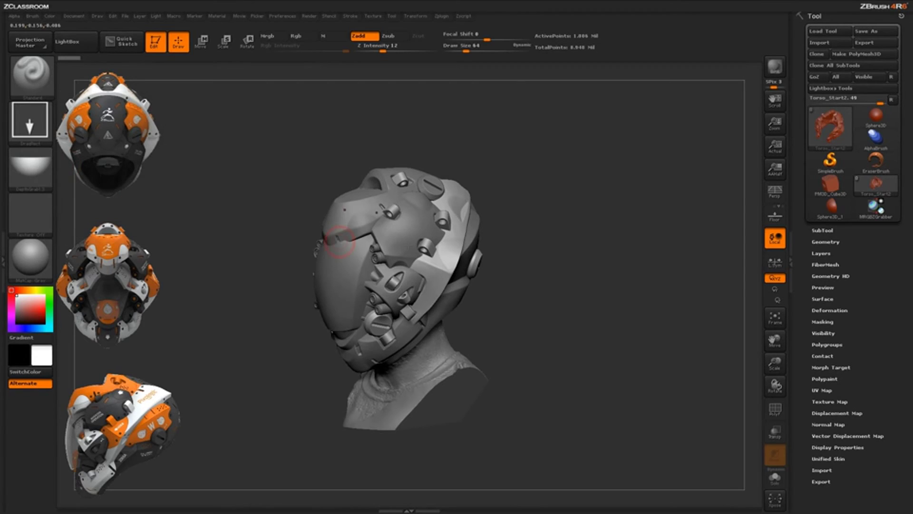
Make the helmet's central top plate, Torso_Start4, the active subtool and align the view squarely to it
drag(558, 271, 352, 226)
drag(532, 259, 565, 323)
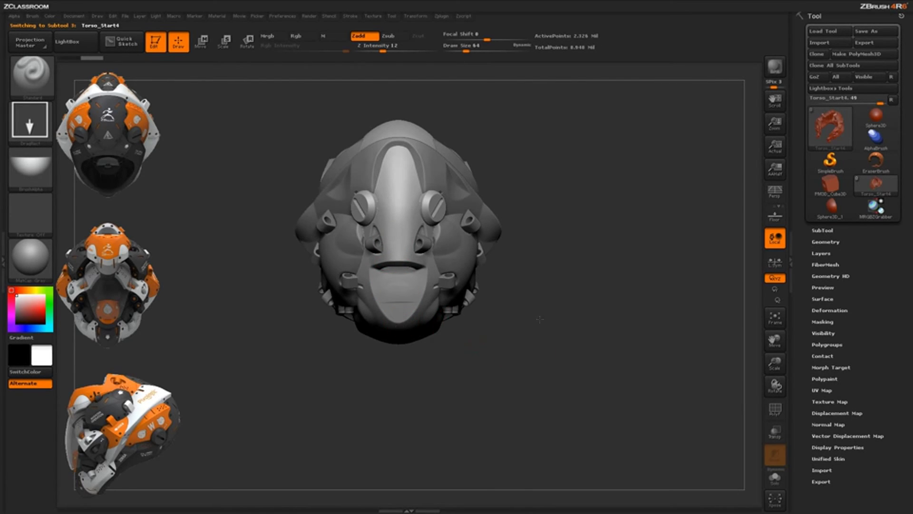
mouse_move(540, 319)
mouse_down()
mouse_move(543, 279)
mouse_move(550, 322)
mouse_move(542, 348)
mouse_up()
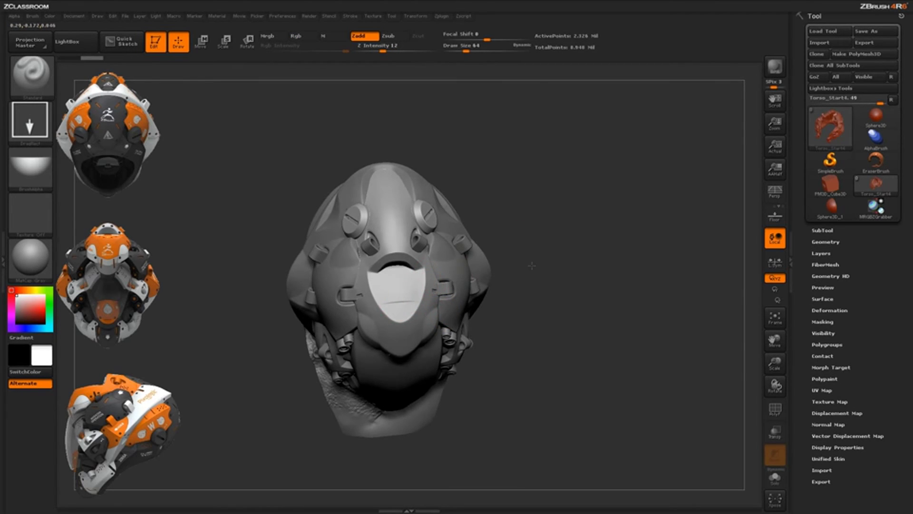
shift+drag(532, 265, 533, 297)
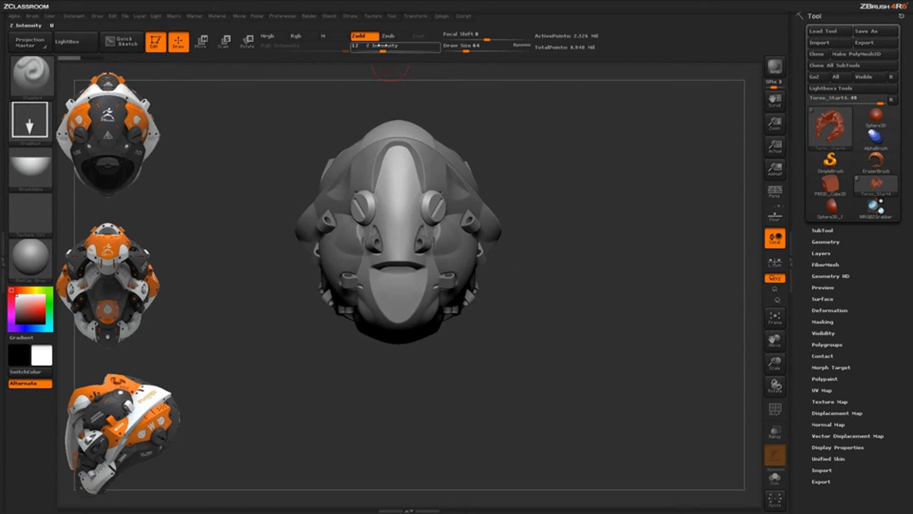
Stamp the half-round alpha on the central plate at Z Intensity 30 and again at 47, undoing a stamp
drag(383, 50, 393, 49)
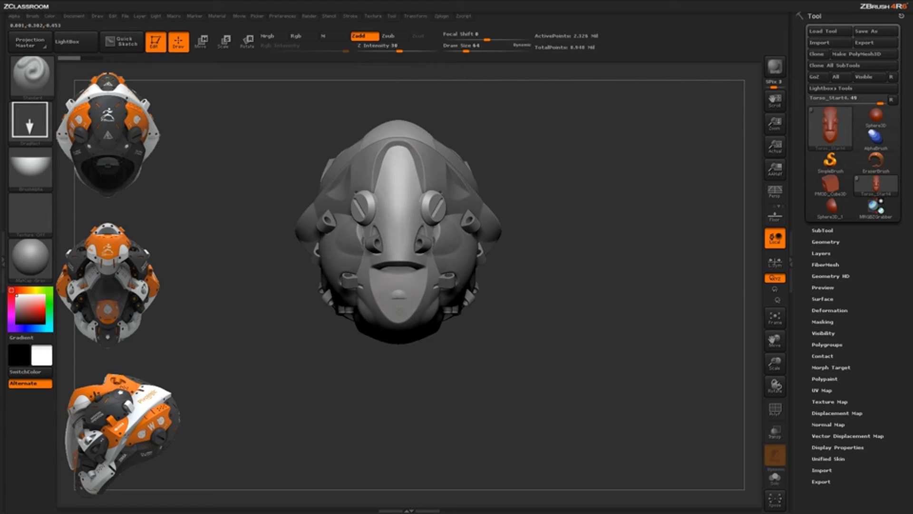
drag(511, 333, 481, 265)
drag(400, 50, 411, 50)
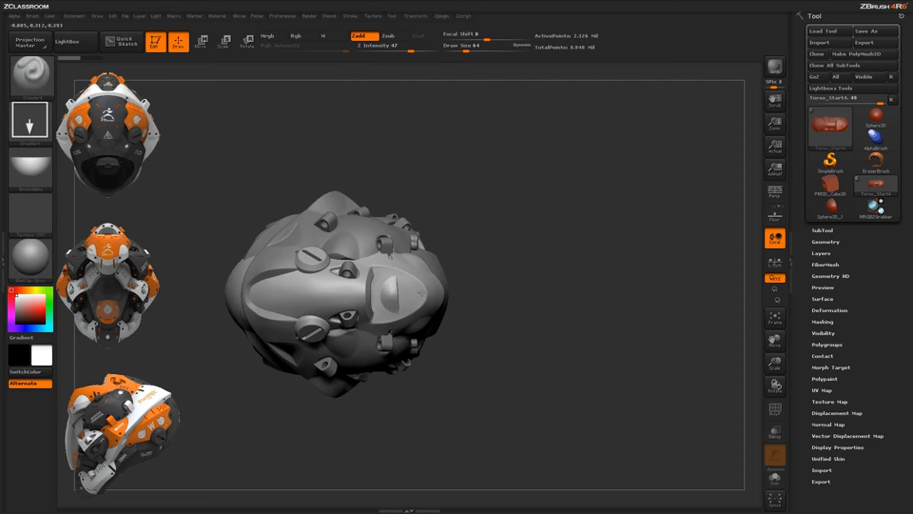
mouse_move(511, 346)
mouse_down()
mouse_move(532, 269)
mouse_move(534, 318)
mouse_move(542, 304)
mouse_up()
key(ctrl+z)
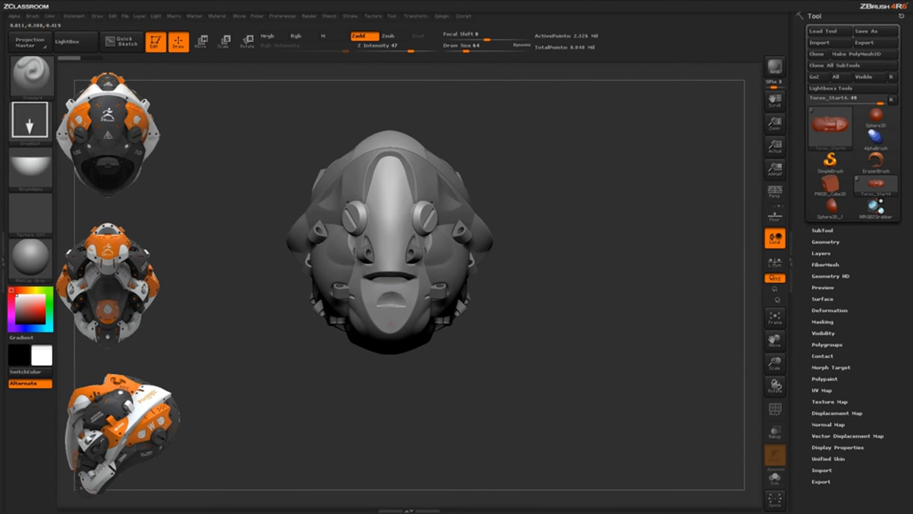
Make the helmet's side plate, Torso_Start5, the active subtool and try the half-round alpha stamp on it
drag(524, 373, 511, 206)
alt+click(389, 277)
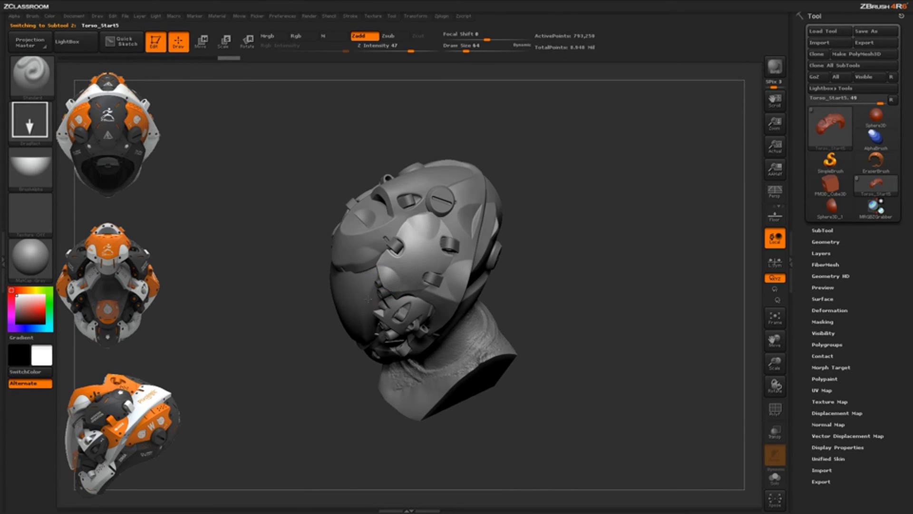
key(ctrl+z)
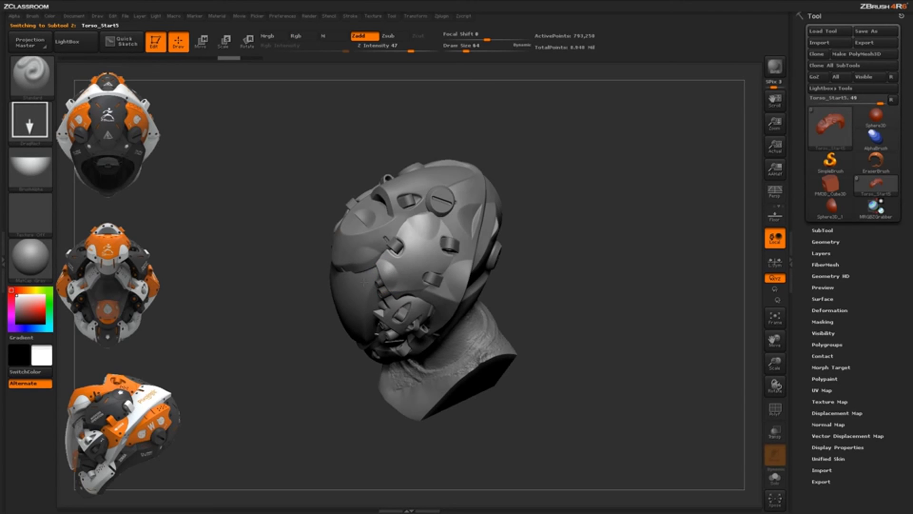
drag(507, 307, 407, 277)
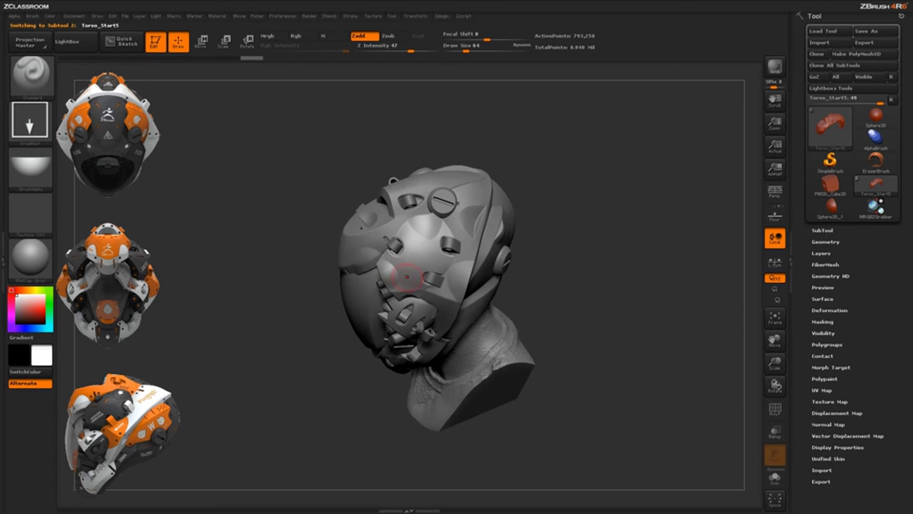
drag(549, 270, 401, 294)
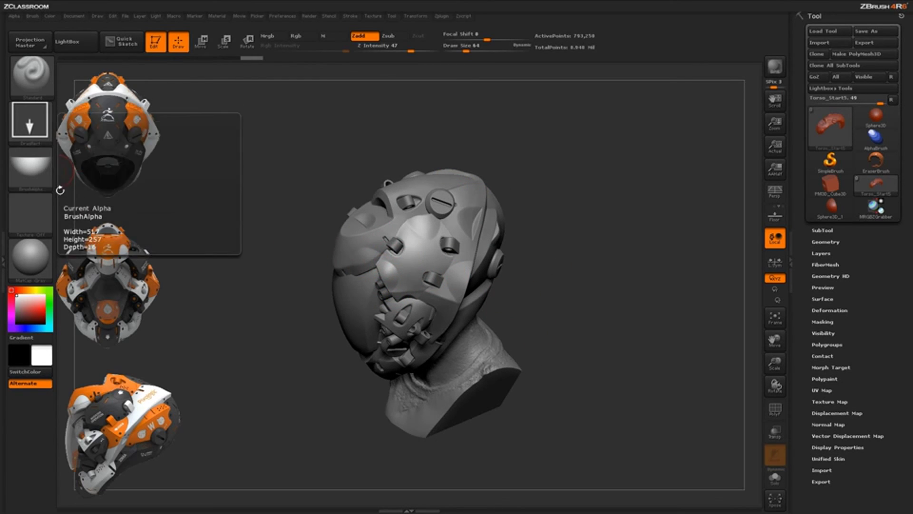
Preview the current half-round brush alpha, check the alpha settings and inspect the helmet from the side
mouse_move(35, 151)
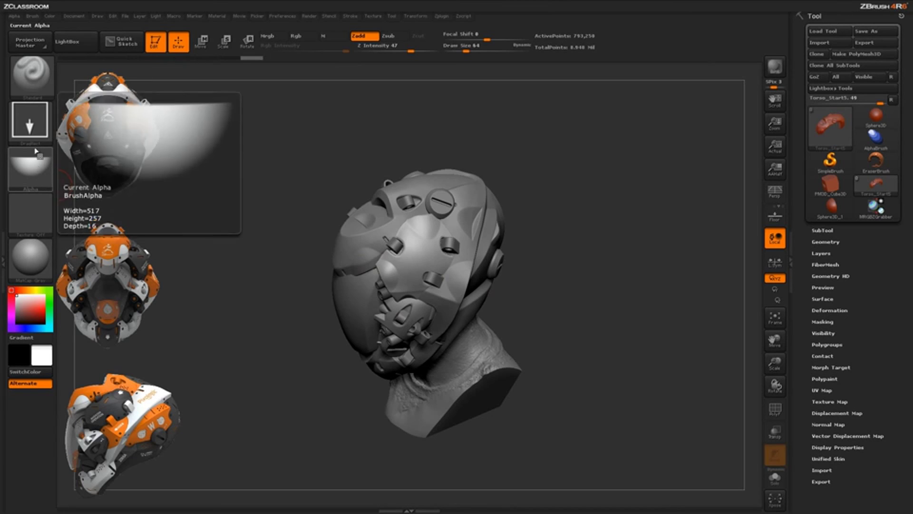
click(15, 17)
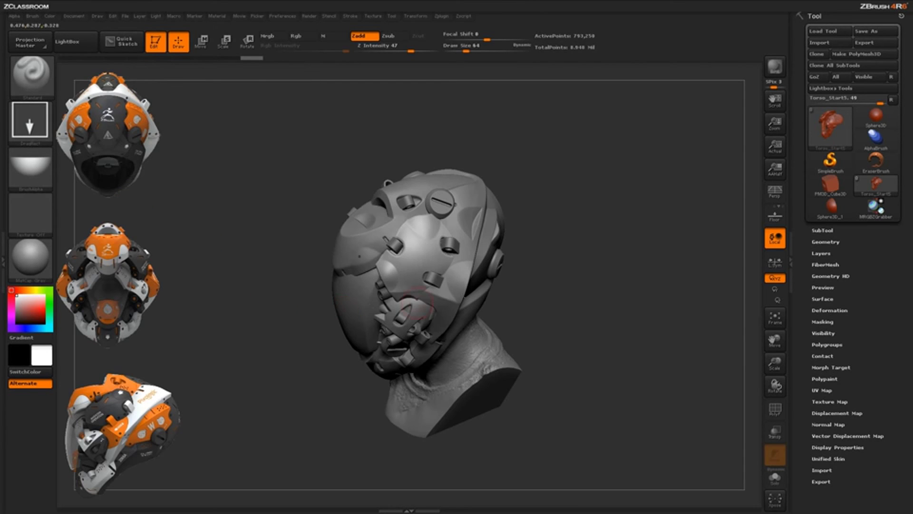
mouse_move(522, 291)
mouse_down()
mouse_move(522, 223)
mouse_move(540, 327)
mouse_move(546, 293)
mouse_move(555, 297)
mouse_move(440, 259)
mouse_up()
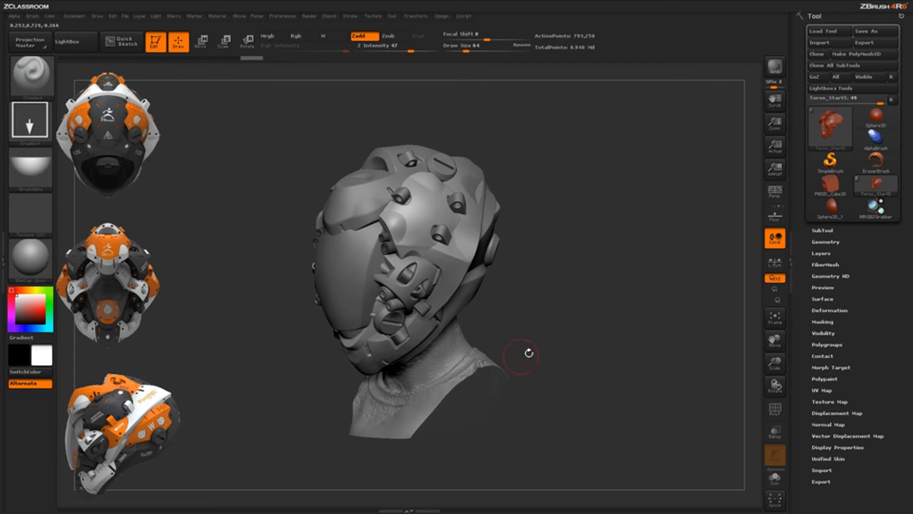
mouse_move(571, 402)
mouse_down()
mouse_move(528, 469)
mouse_move(504, 463)
mouse_up()
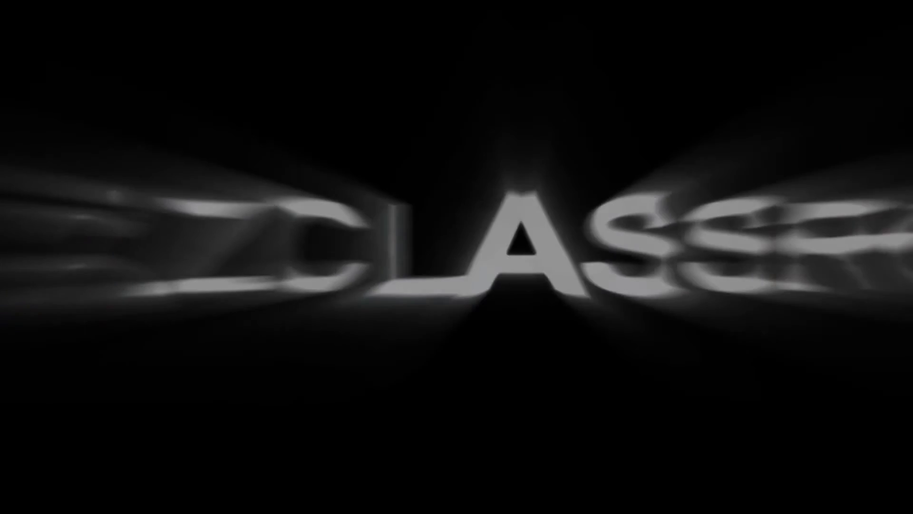